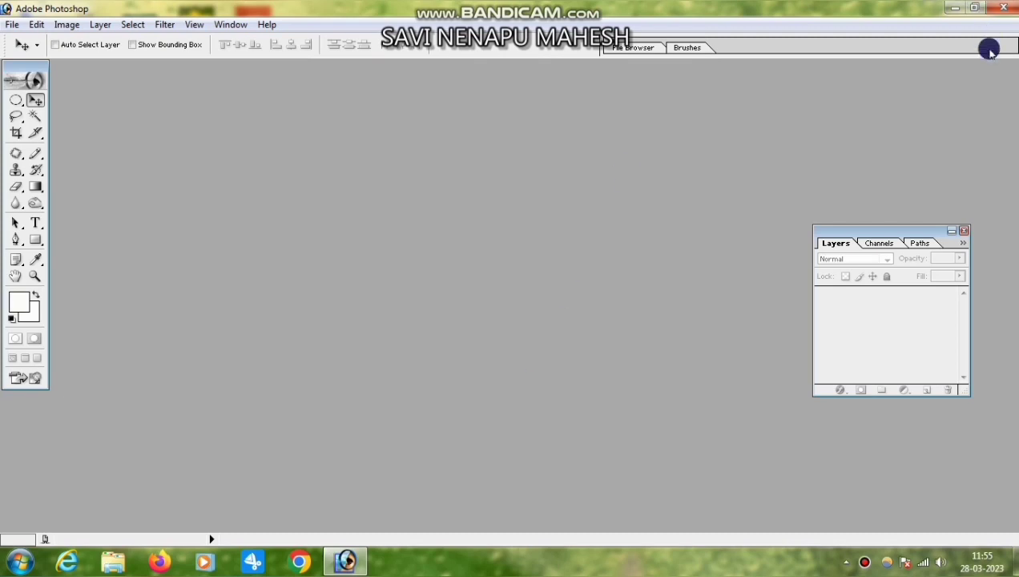
- Open the banana leaf image from the desktop folder "New folder (4)" in Photoshop
{"action": "left_click", "coordinate": [956, 10]}
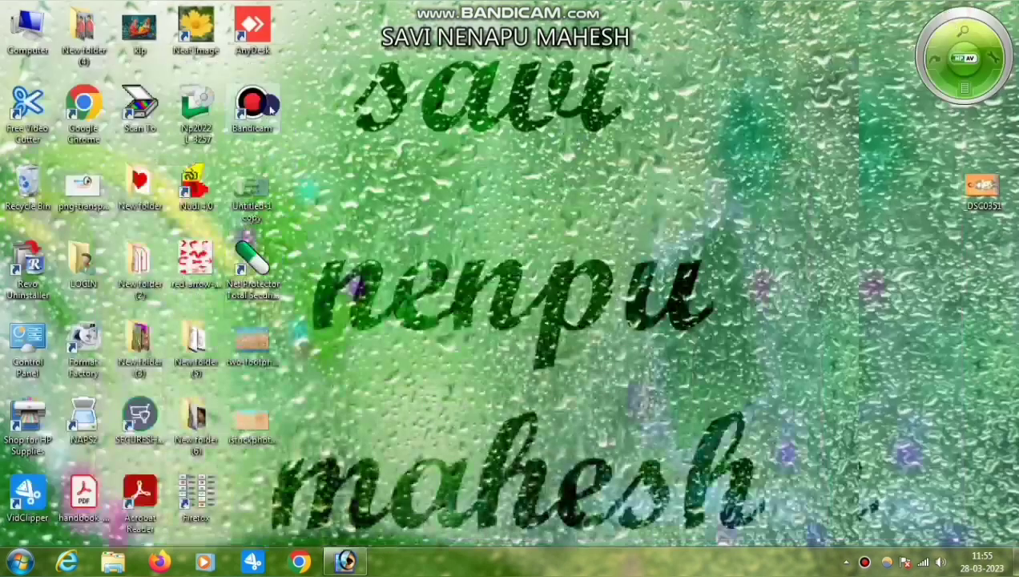
{"action": "double_click", "coordinate": [86, 31]}
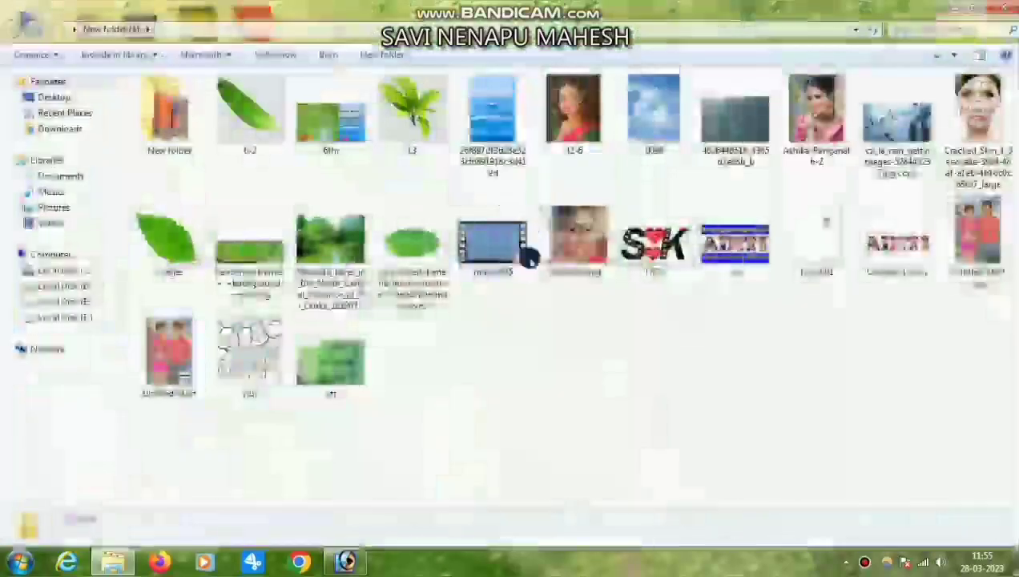
{"action": "left_click_drag", "start_coordinate": [407, 251], "coordinate": [613, 240]}
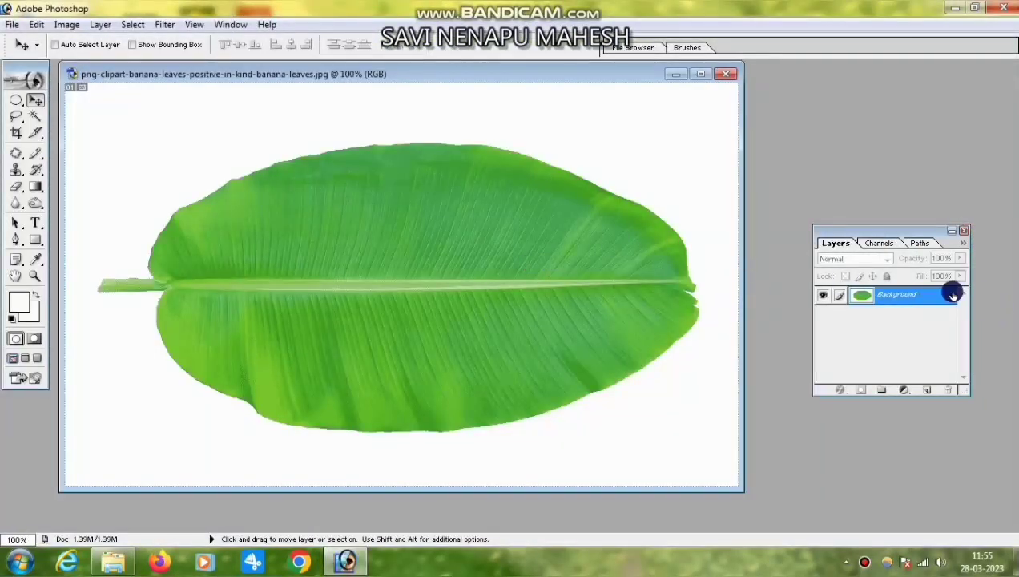
- Convert the leaf's Background into the regular layer Layer 0 and add a new empty layer above it
{"action": "double_click", "coordinate": [935, 292]}
{"action": "left_click", "coordinate": [619, 257]}
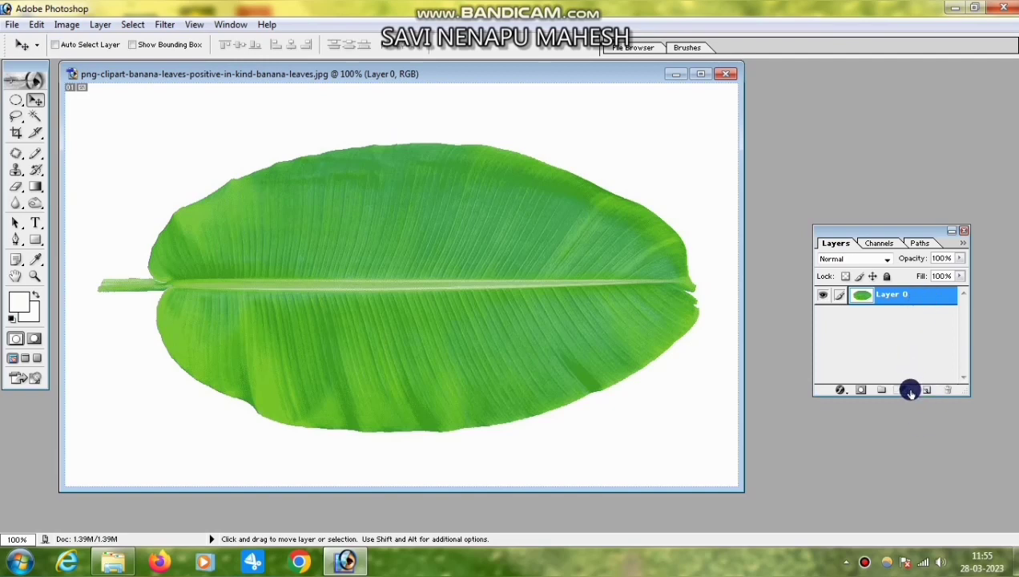
{"action": "key", "text": "super+plus"}
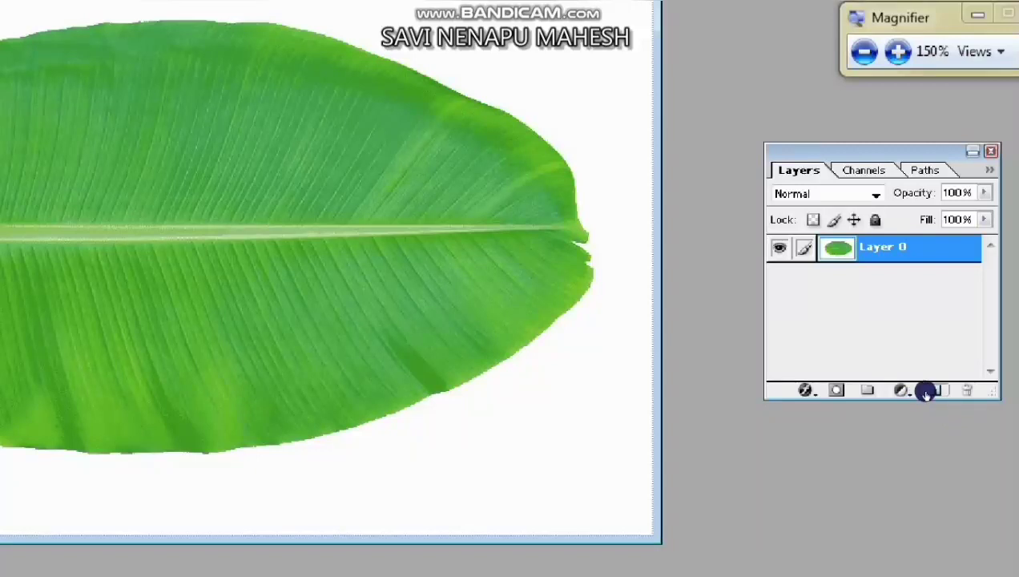
{"action": "key", "text": "super+plus"}
{"action": "key", "text": "super+plus"}
{"action": "key", "text": "super+plus"}
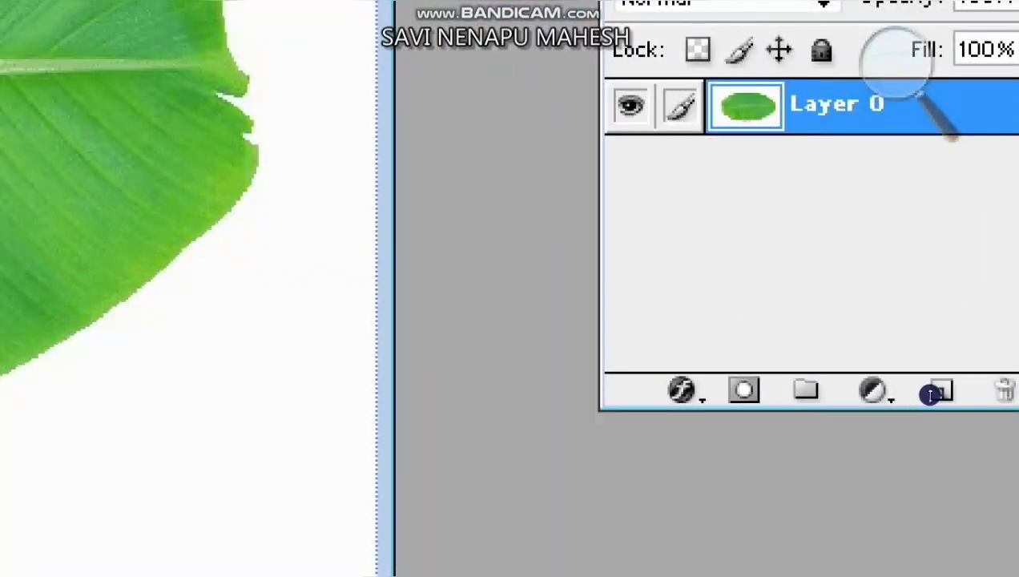
{"action": "left_click", "coordinate": [931, 390]}
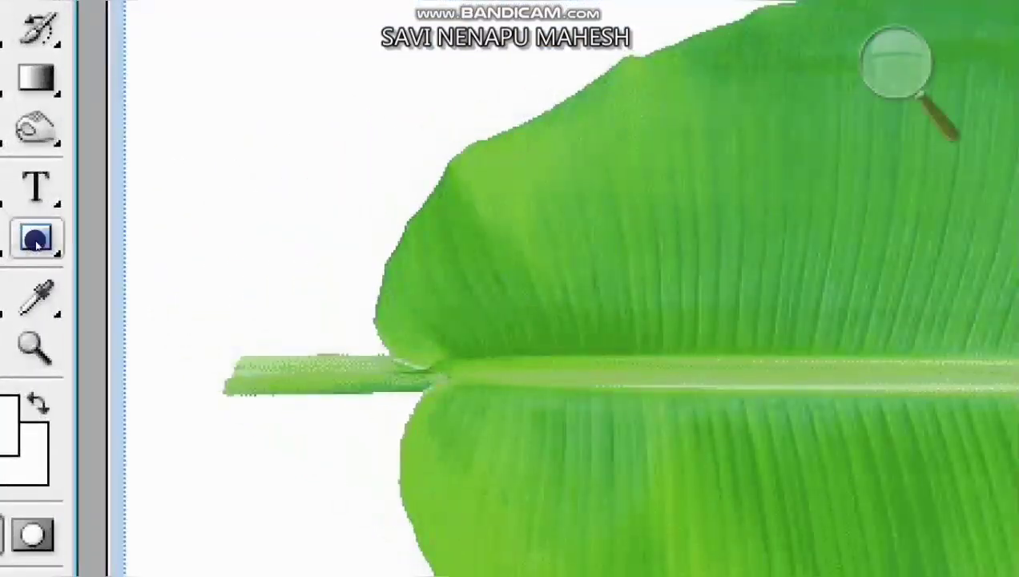
- Draw a small circular selection on the upper half of the leaf with the Elliptical Marquee tool
{"action": "left_click", "coordinate": [36, 244]}
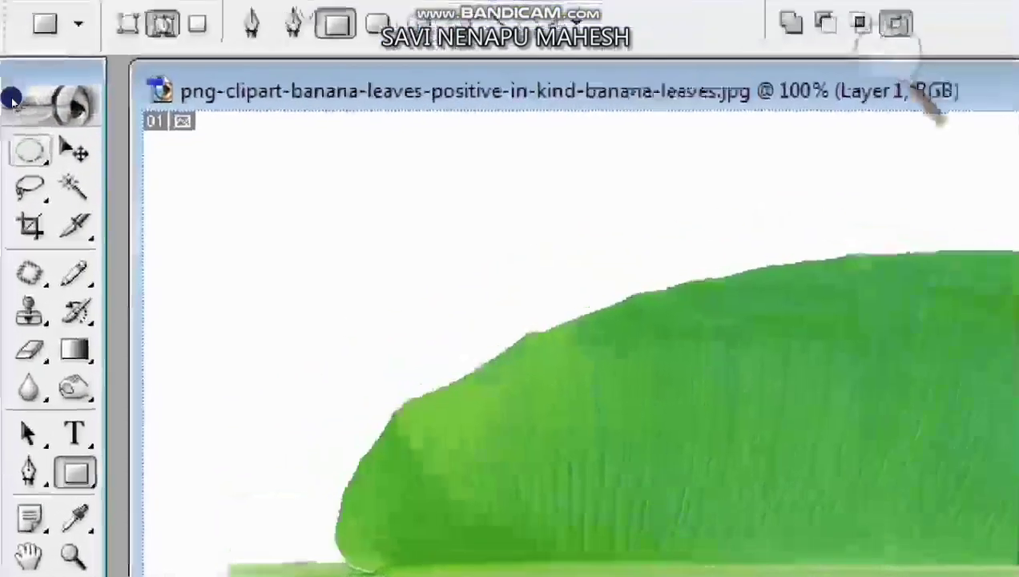
{"action": "key", "text": "v"}
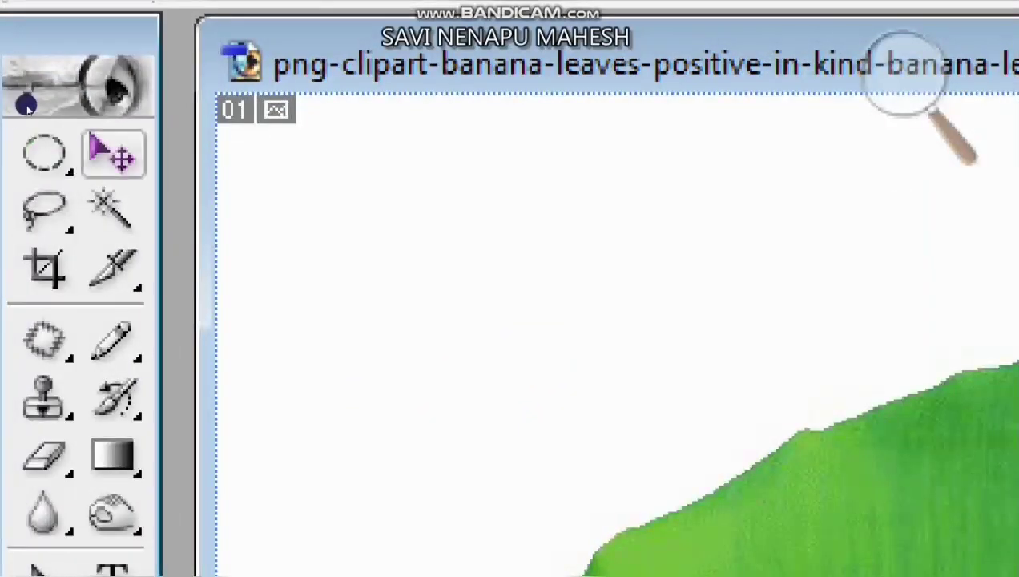
{"action": "key", "text": "l"}
{"action": "key", "text": "m"}
{"action": "left_click", "coordinate": [46, 132]}
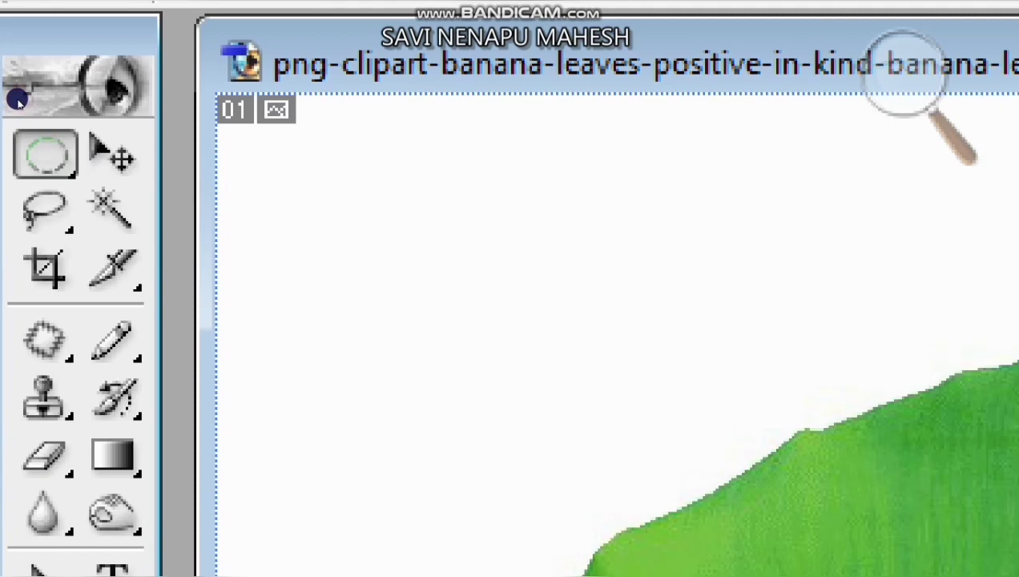
{"action": "left_click", "coordinate": [73, 115]}
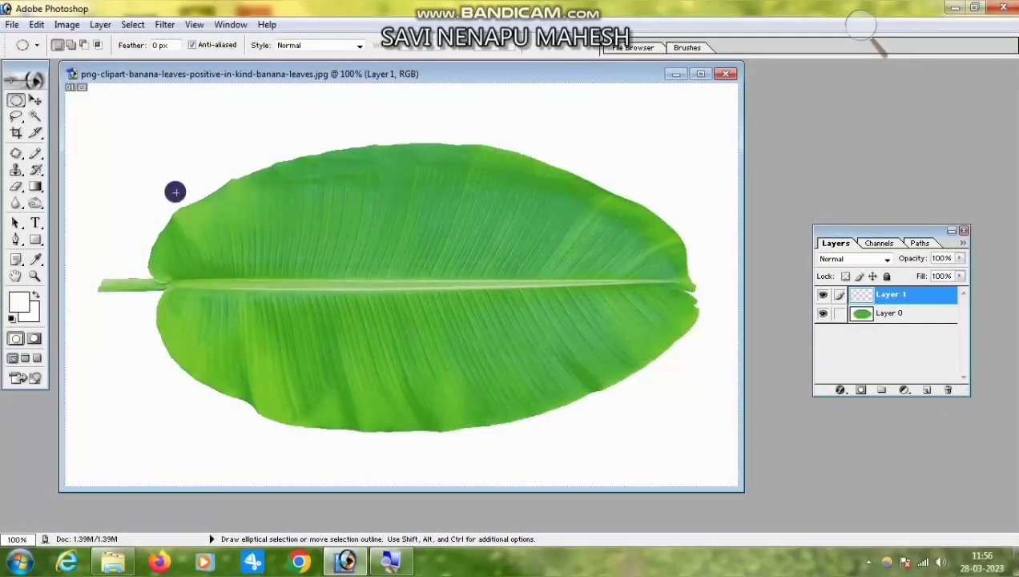
{"action": "key", "text": "shift"}
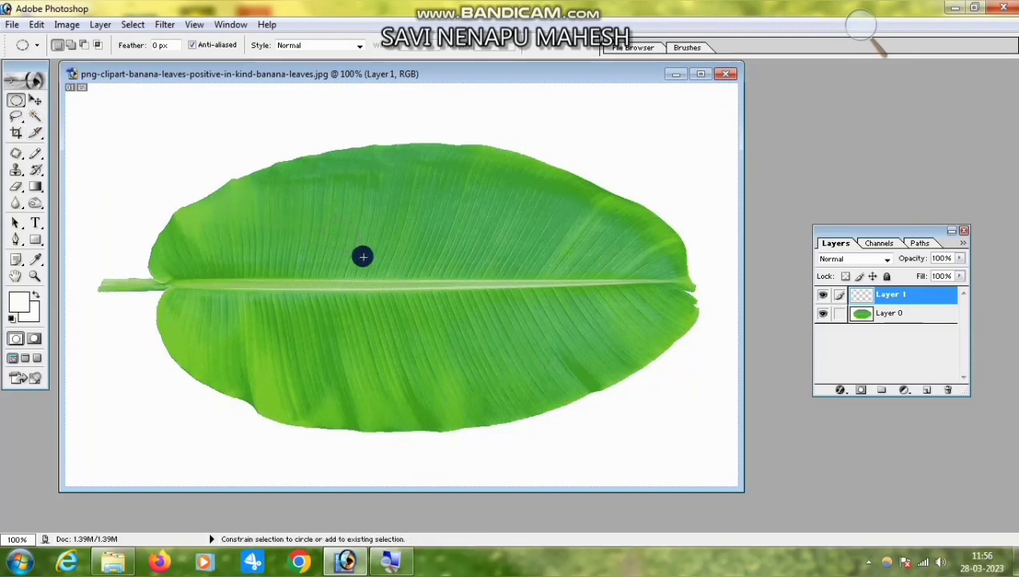
{"action": "left_click_drag", "start_coordinate": [363, 256], "coordinate": [323, 221]}
- Choose the black-to-white preset for the linear Gradient tool, keeping Layer 1 active
{"action": "left_click", "coordinate": [701, 74]}
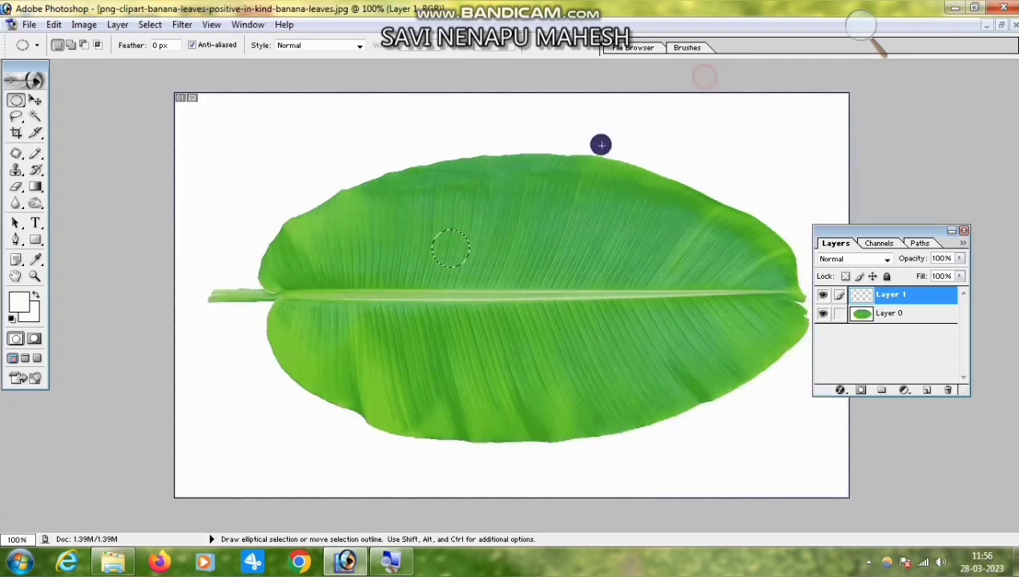
{"action": "left_click", "coordinate": [34, 276]}
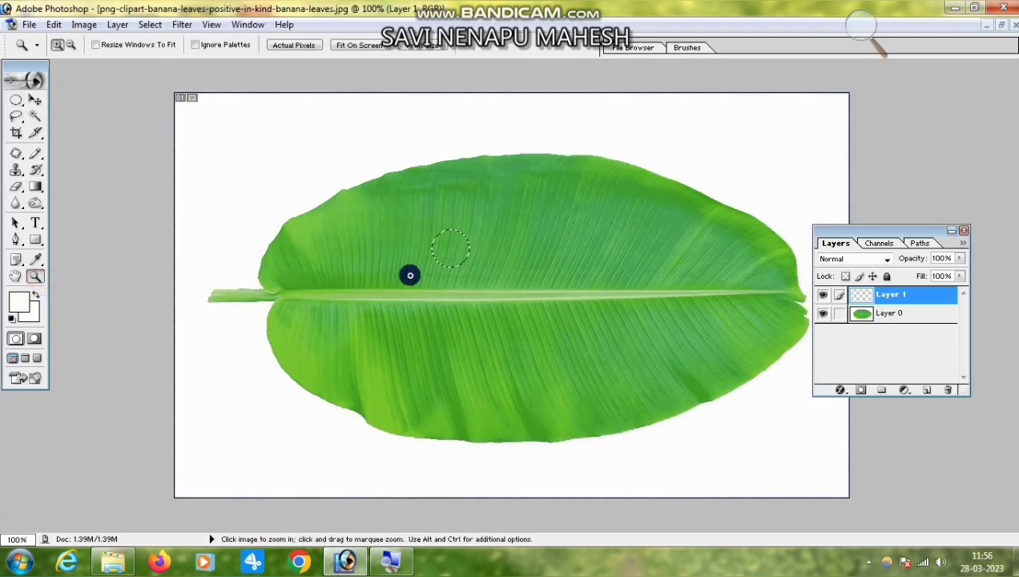
{"action": "left_click", "coordinate": [443, 243]}
{"action": "left_click", "coordinate": [444, 243]}
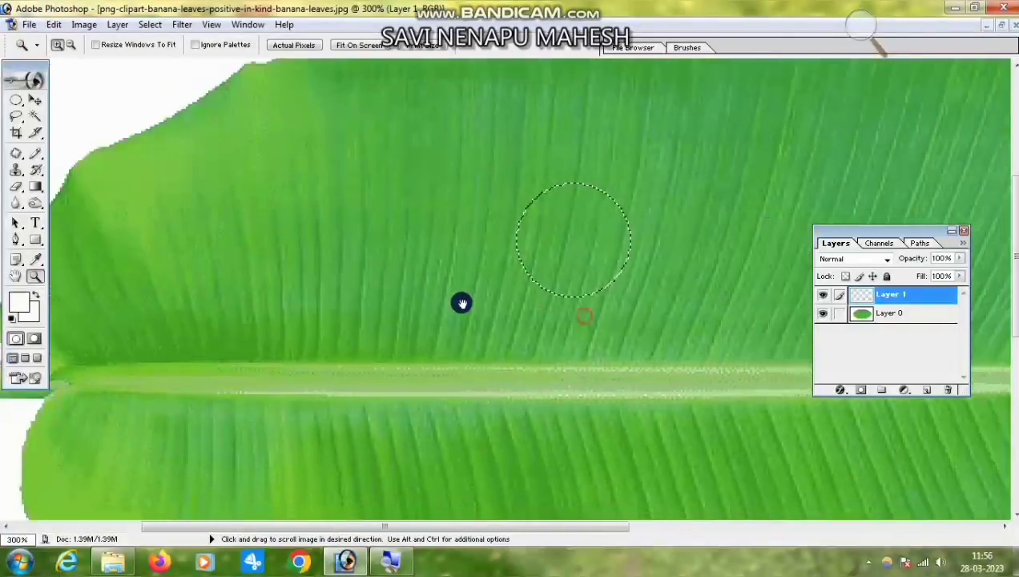
{"action": "left_click_drag", "start_coordinate": [461, 303], "coordinate": [330, 302]}
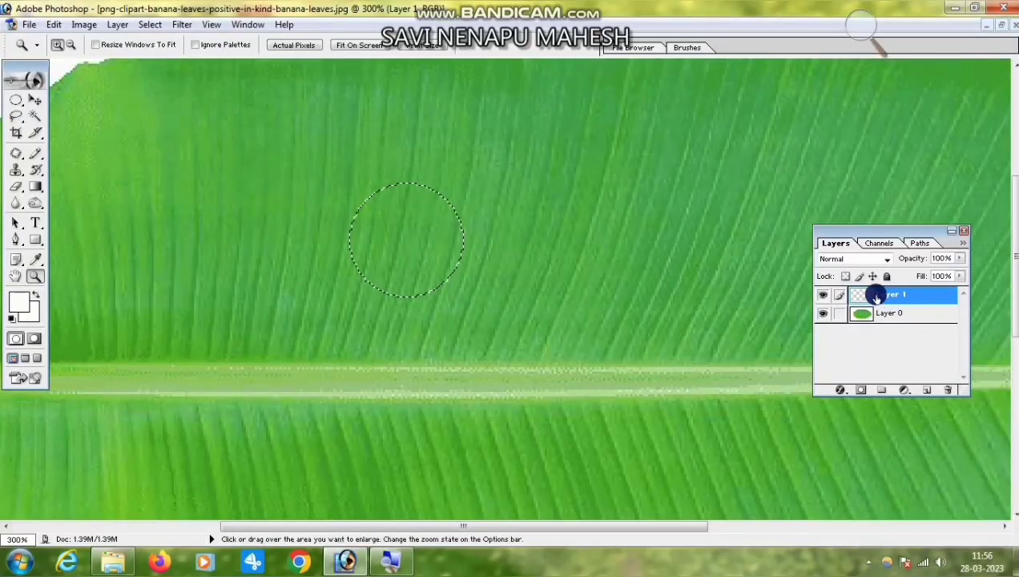
{"action": "left_click", "coordinate": [36, 187]}
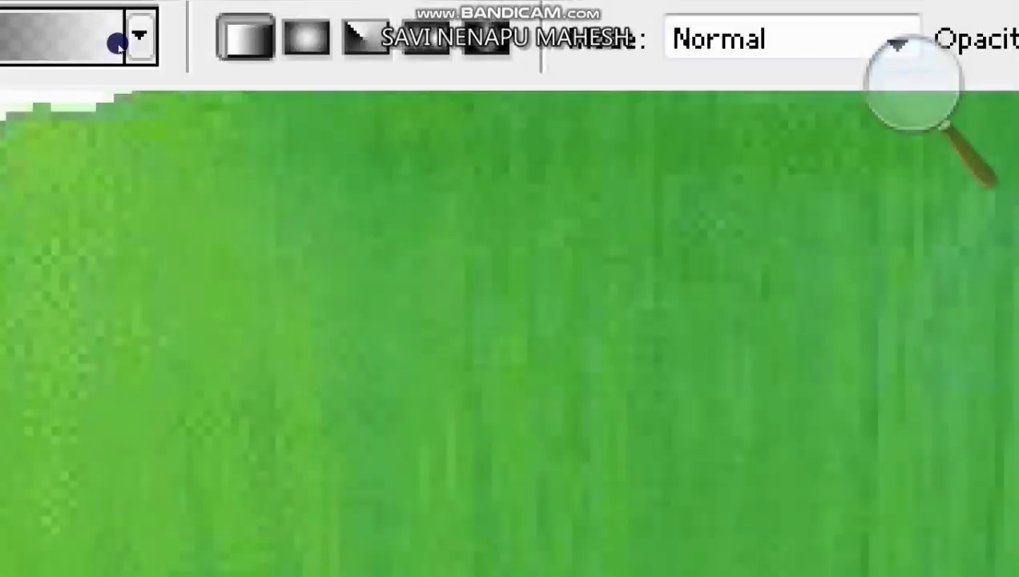
{"action": "left_click", "coordinate": [115, 48]}
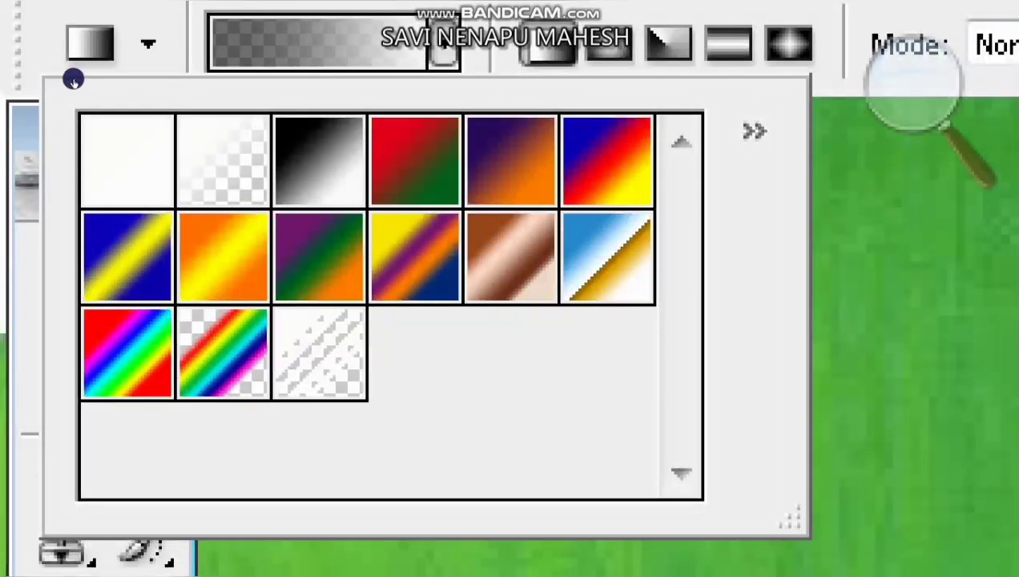
{"action": "left_click", "coordinate": [82, 72]}
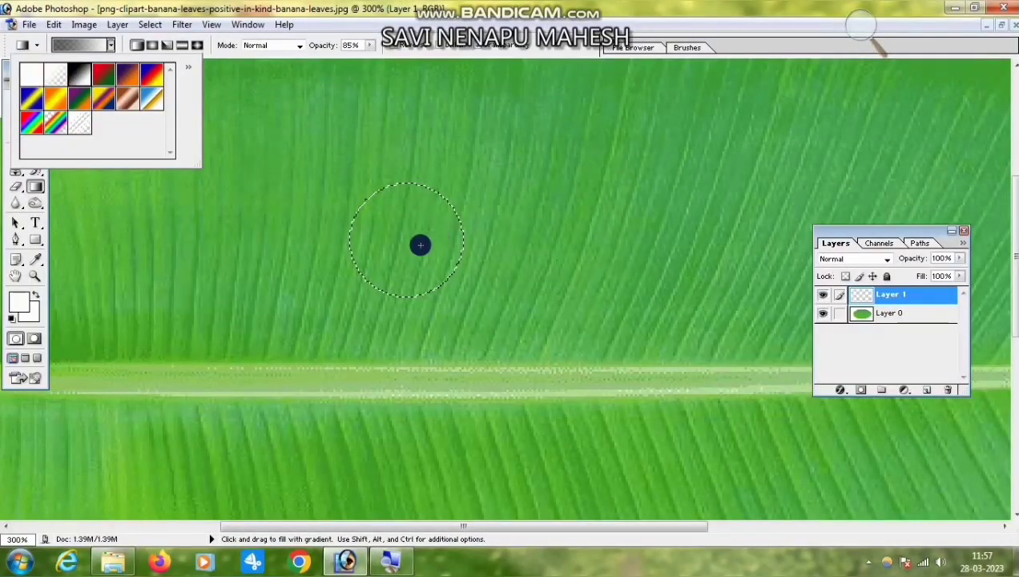
- Fill the circular selection with a diagonal gradient, black at its upper right and white at its lower left, and deselect it
{"action": "left_click", "coordinate": [389, 232]}
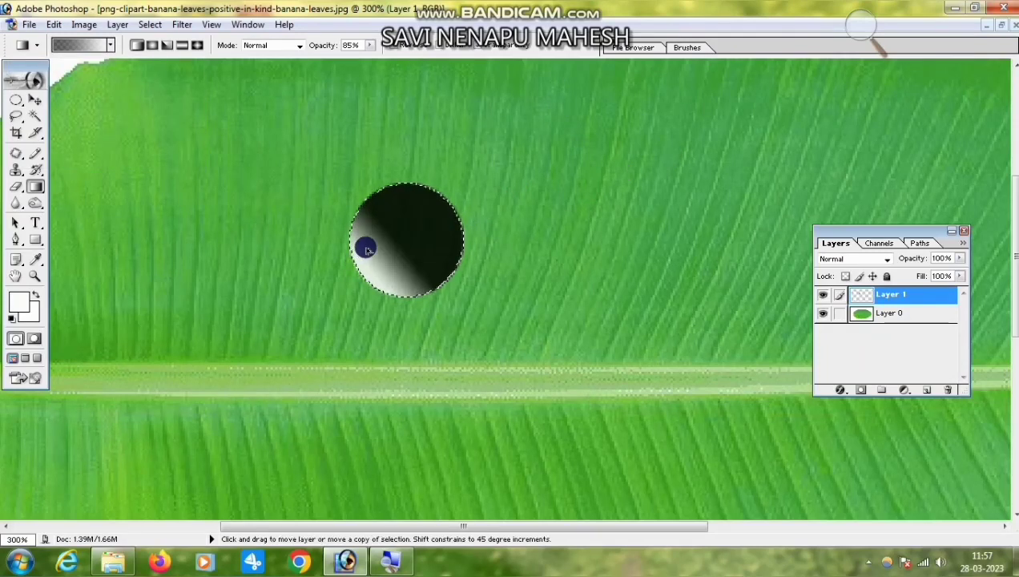
{"action": "key", "text": "ctrl+z"}
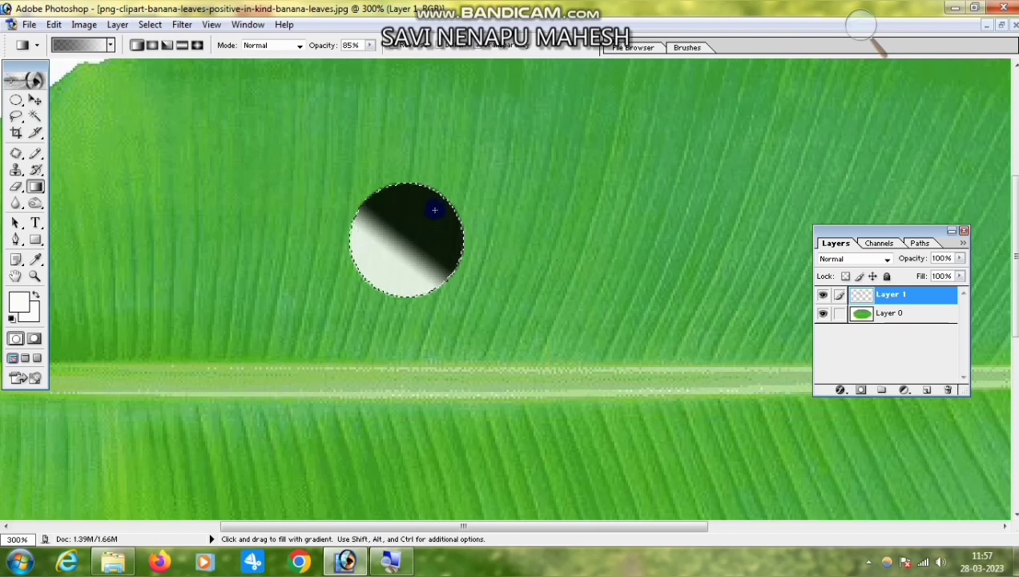
{"action": "key", "text": "ctrl+z"}
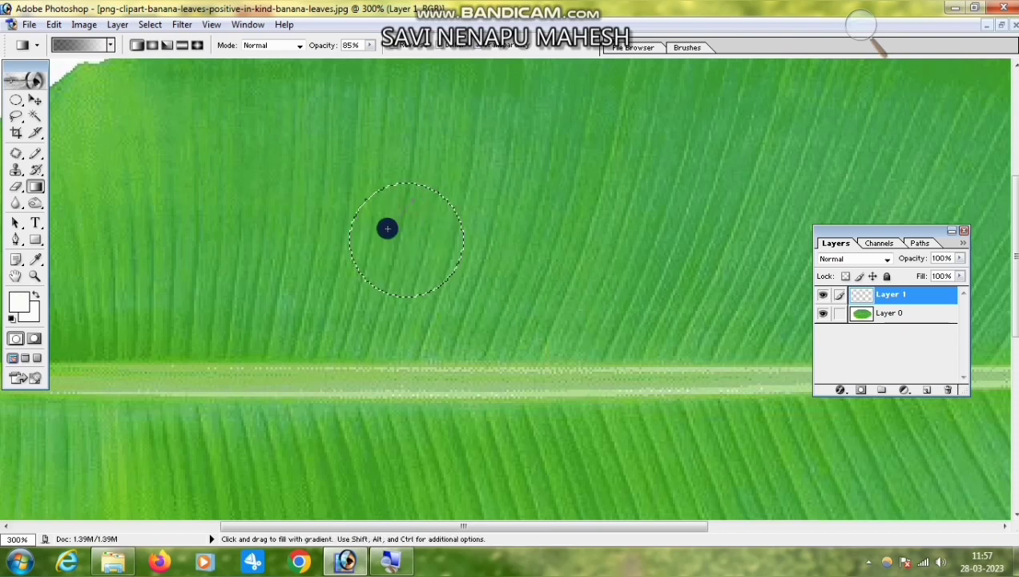
{"action": "key", "text": "ctrl+z"}
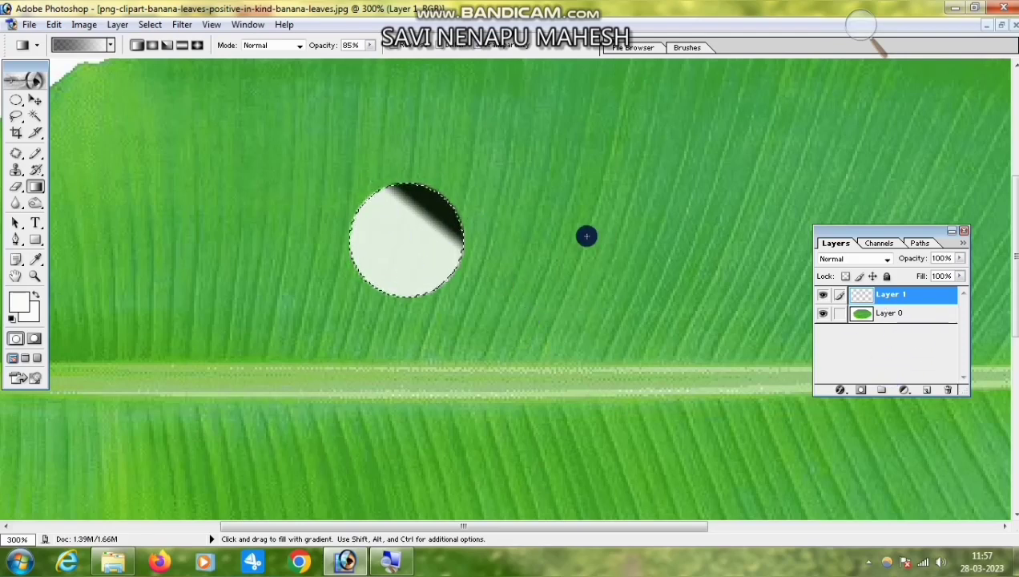
{"action": "key", "text": "ctrl+z"}
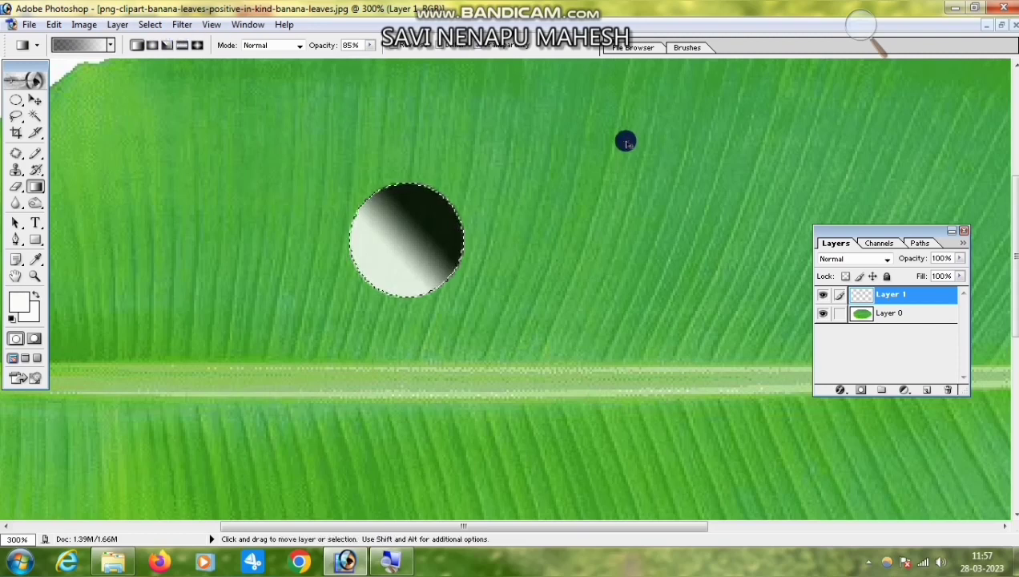
{"action": "key", "text": "ctrl+d"}
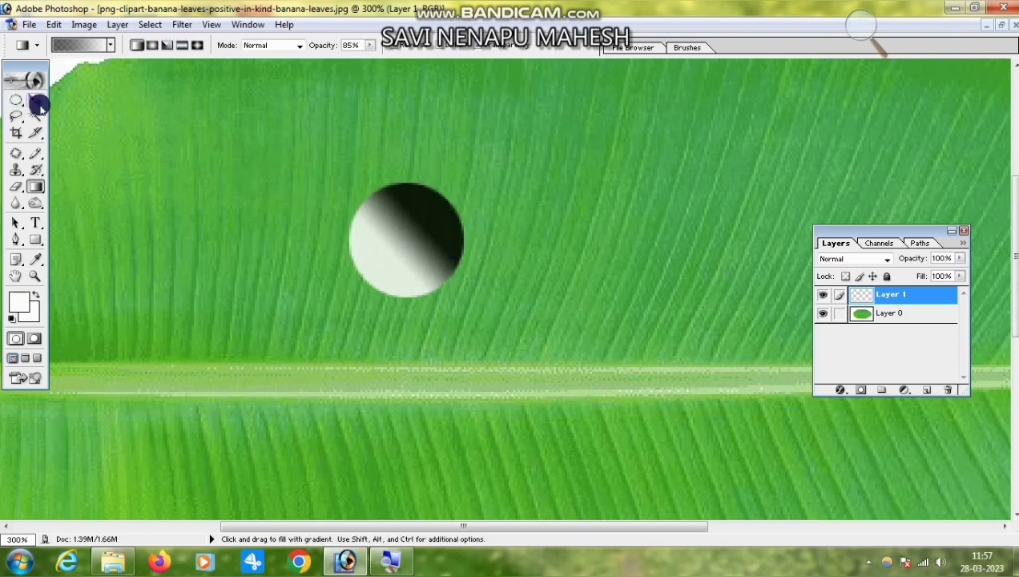
- Move the gradient-filled circle slightly down and to the right on the leaf
{"action": "left_click", "coordinate": [34, 100]}
{"action": "left_click", "coordinate": [433, 234]}
{"action": "left_click_drag", "start_coordinate": [416, 220], "coordinate": [452, 271]}
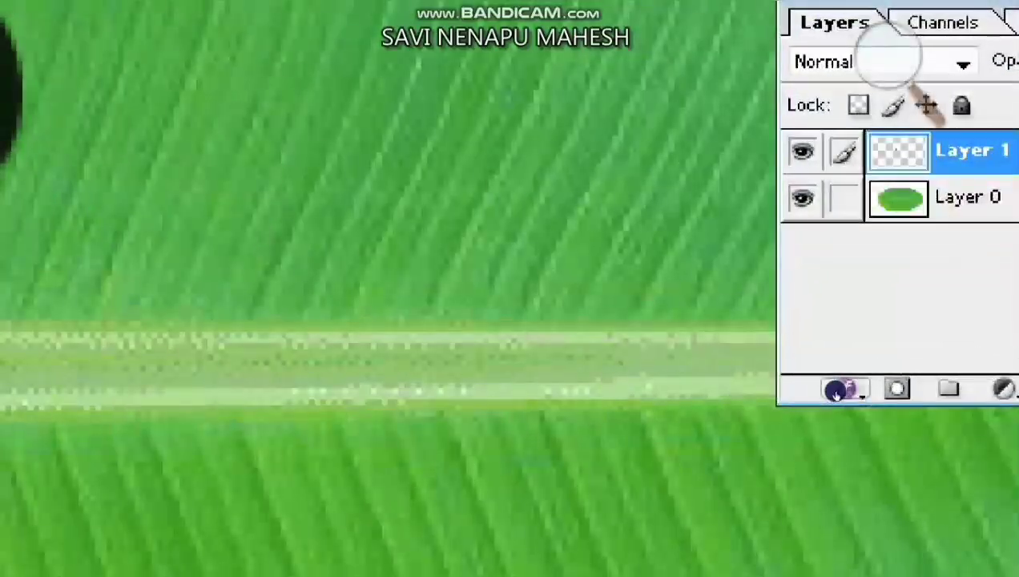
- Add a Drop Shadow to Layer 1 and set the layer's blend mode to Multiply with 94% opacity
{"action": "left_click", "coordinate": [839, 390]}
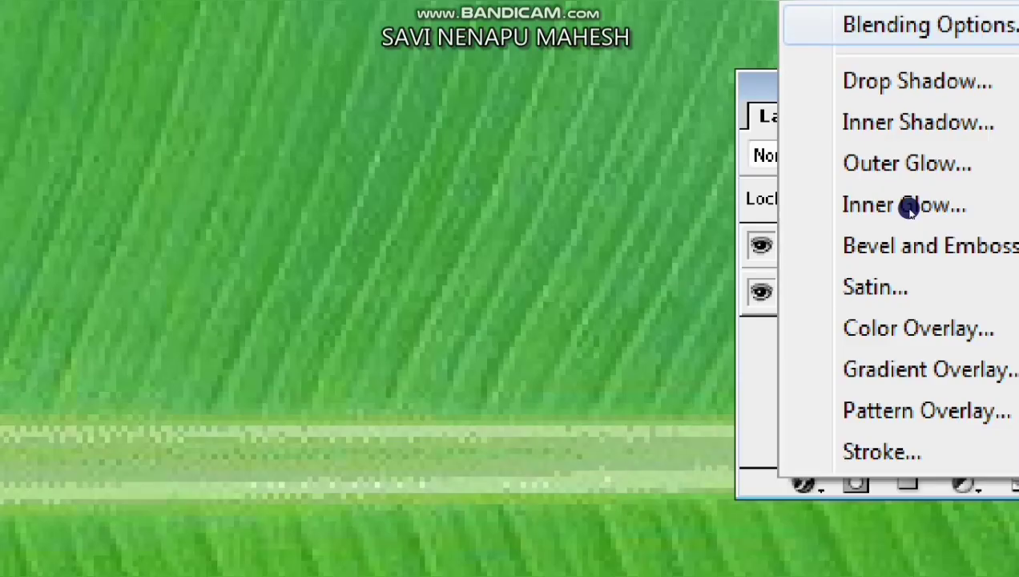
{"action": "left_click", "coordinate": [921, 25]}
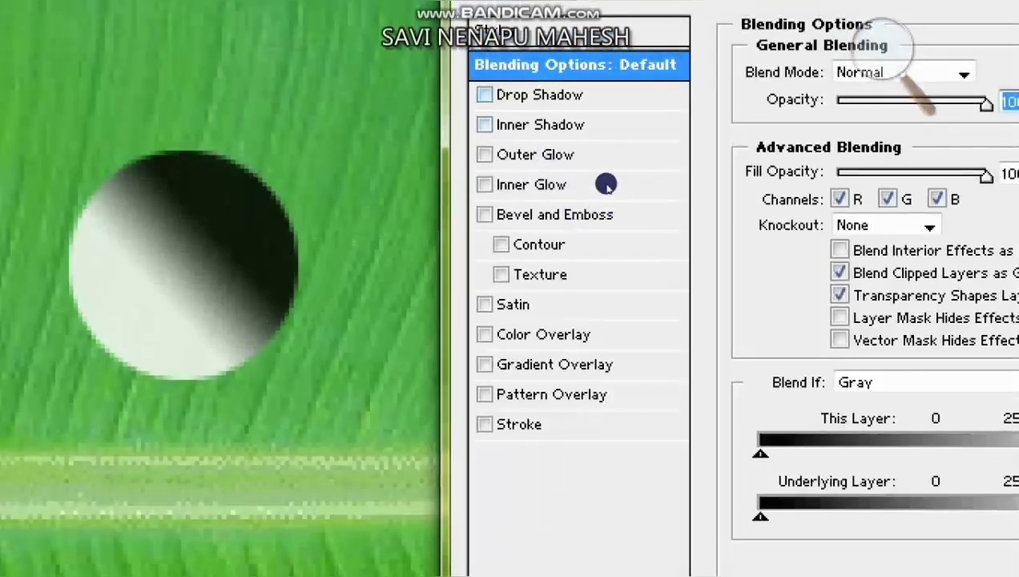
{"action": "left_click", "coordinate": [485, 94]}
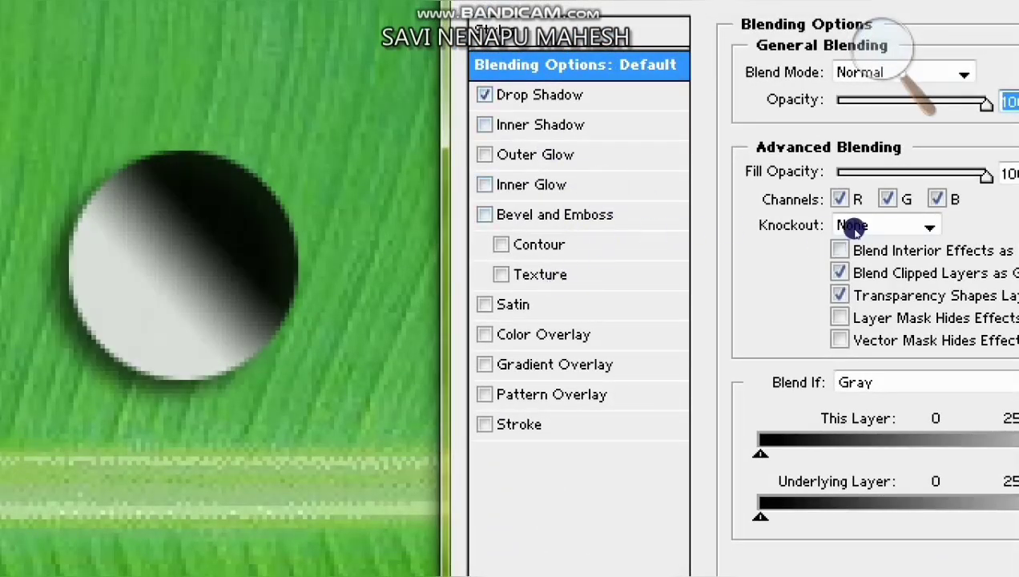
{"action": "left_click", "coordinate": [903, 72]}
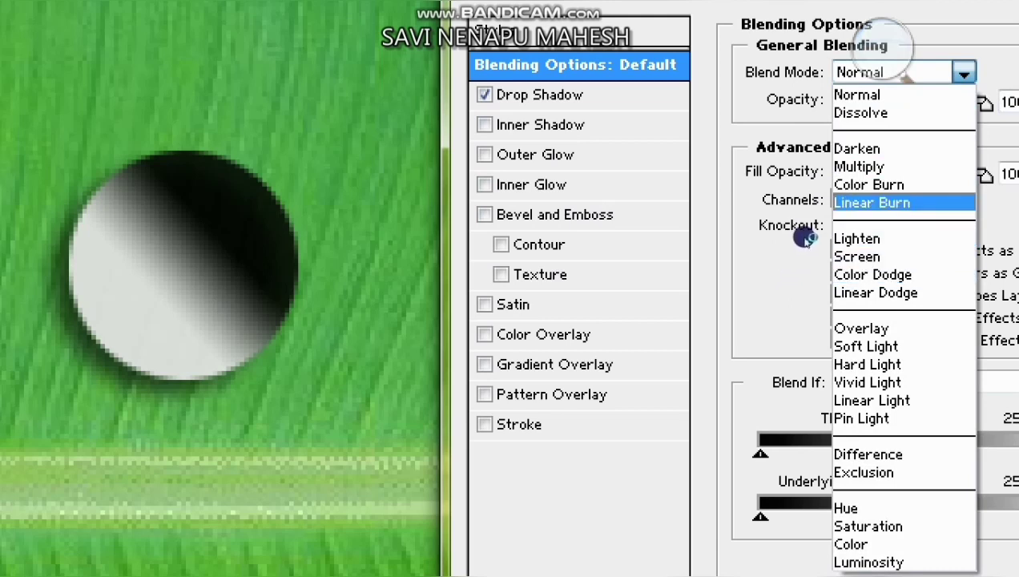
{"action": "left_click", "coordinate": [872, 203]}
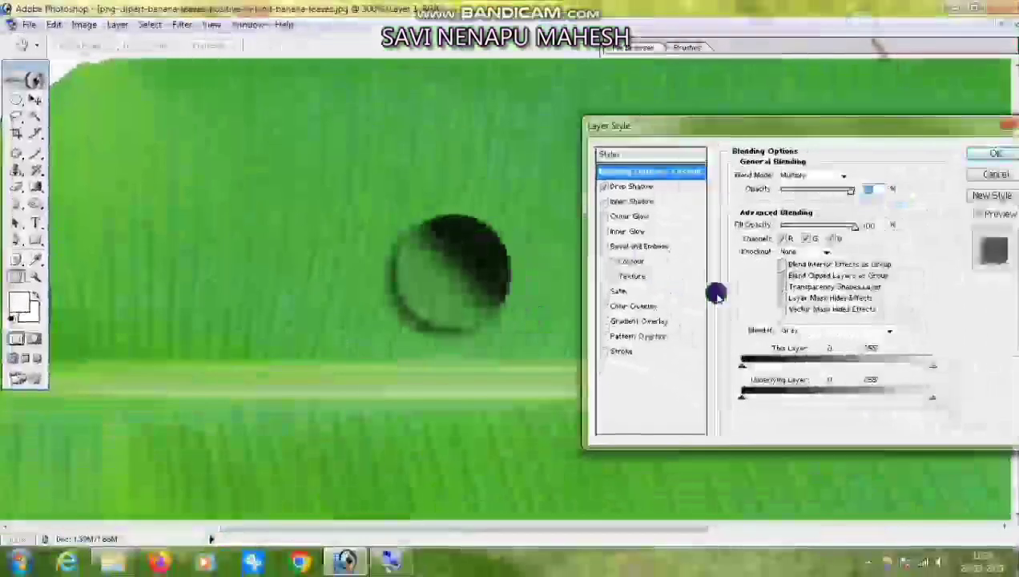
- Move the Layer Style dialog clear of the circle and change the layer's blend mode to Linear Burn
{"action": "left_click_drag", "start_coordinate": [773, 125], "coordinate": [696, 118]}
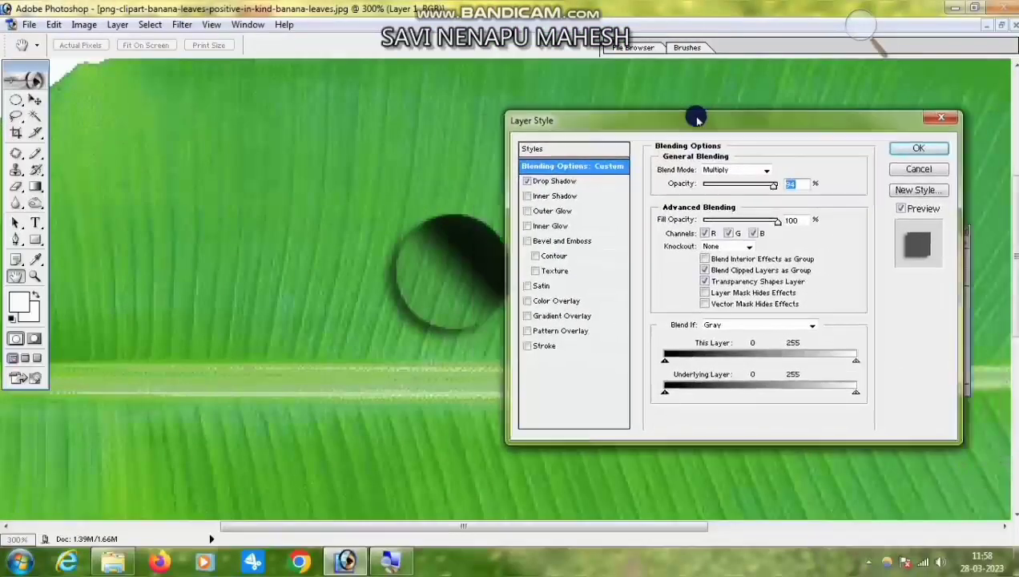
{"action": "left_click_drag", "start_coordinate": [806, 135], "coordinate": [826, 131]}
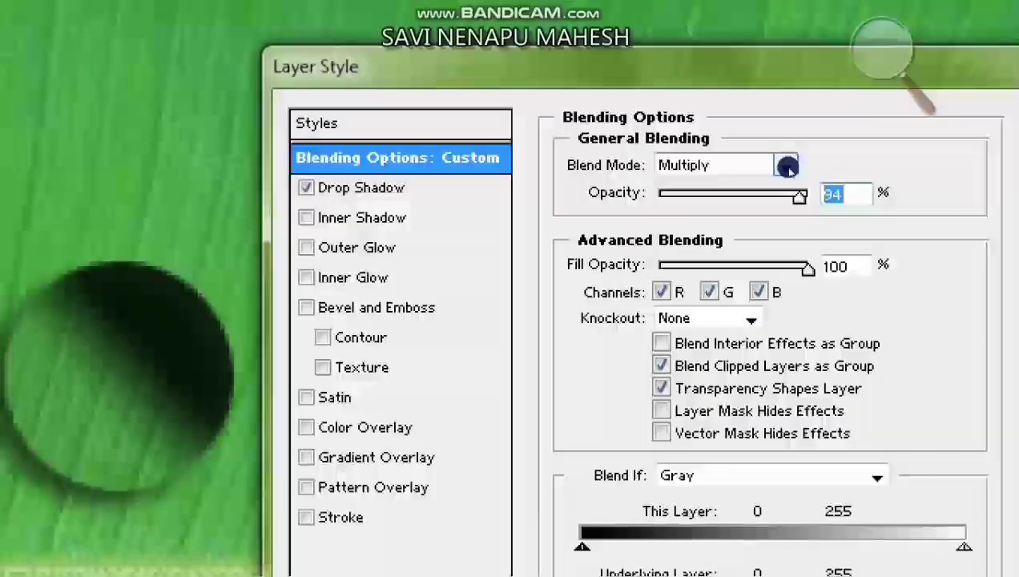
{"action": "left_click", "coordinate": [753, 167]}
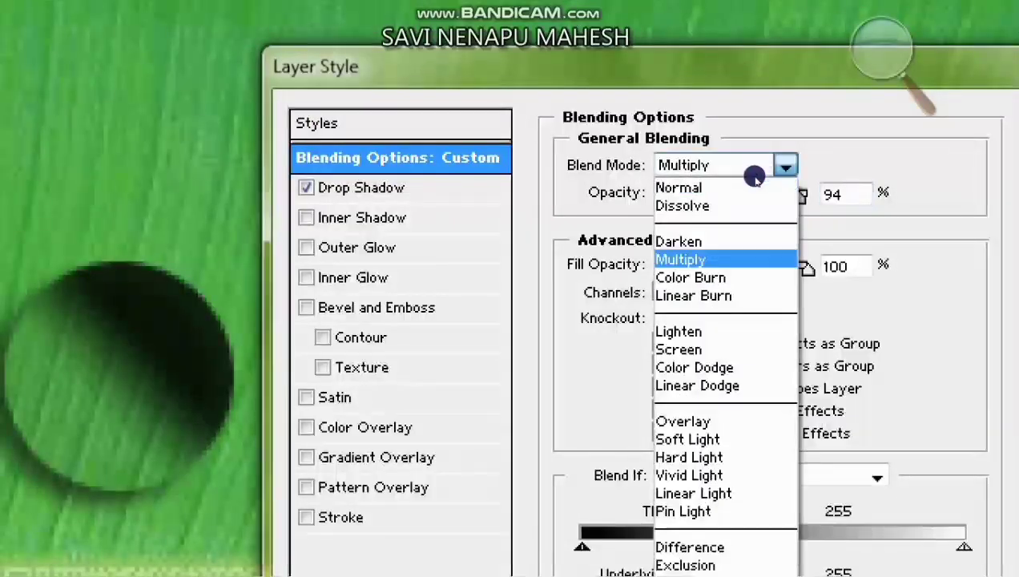
{"action": "left_click", "coordinate": [747, 295]}
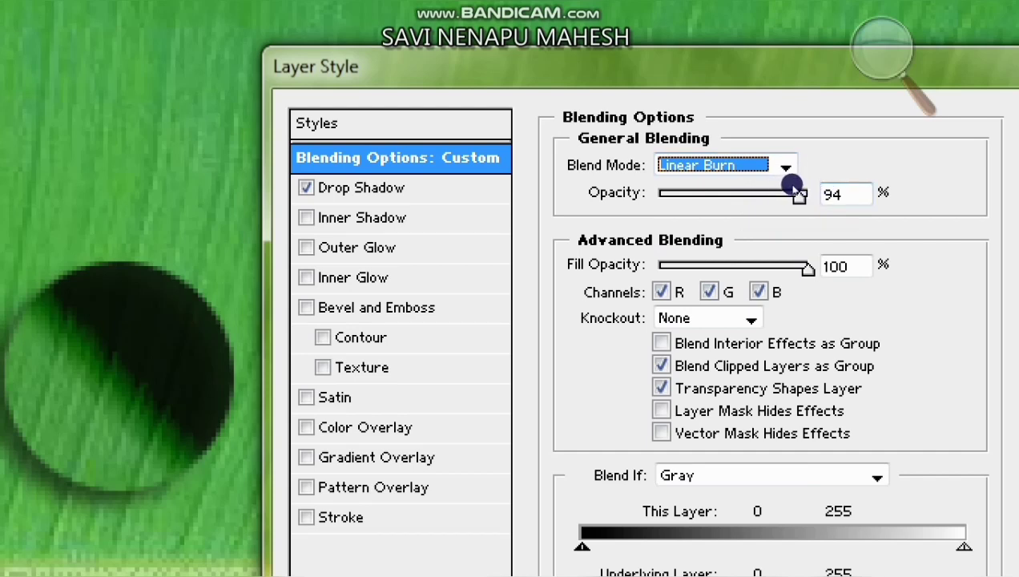
- Lower the layer's opacity to 75% and add an Inner Shadow with its blend mode set to Overlay
{"action": "mouse_move", "coordinate": [790, 178]}
{"action": "left_mouse_down"}
{"action": "mouse_move", "coordinate": [767, 182]}
{"action": "mouse_move", "coordinate": [779, 183]}
{"action": "left_mouse_up"}
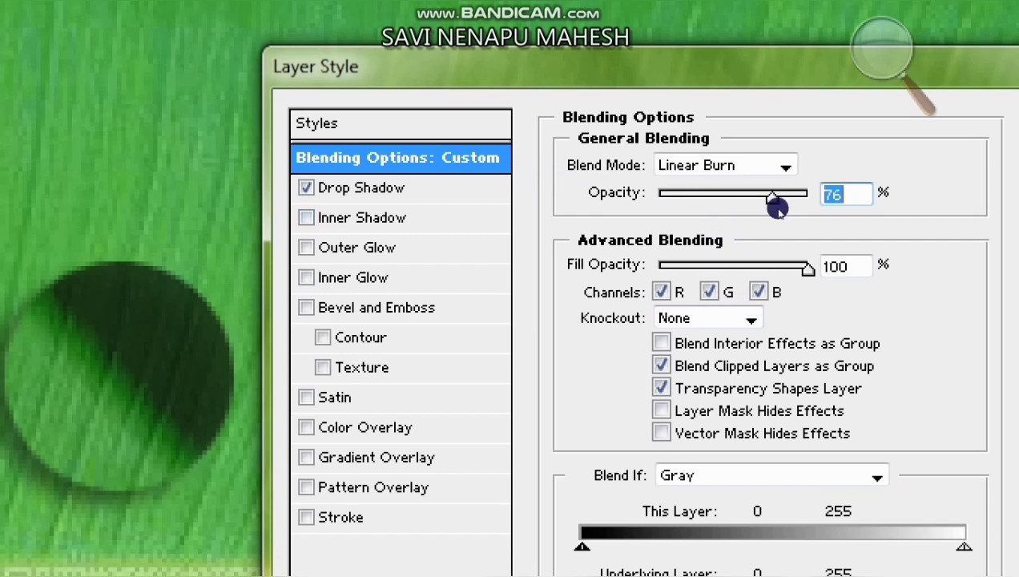
{"action": "left_click", "coordinate": [773, 203]}
{"action": "left_click", "coordinate": [362, 218]}
{"action": "left_click", "coordinate": [783, 171]}
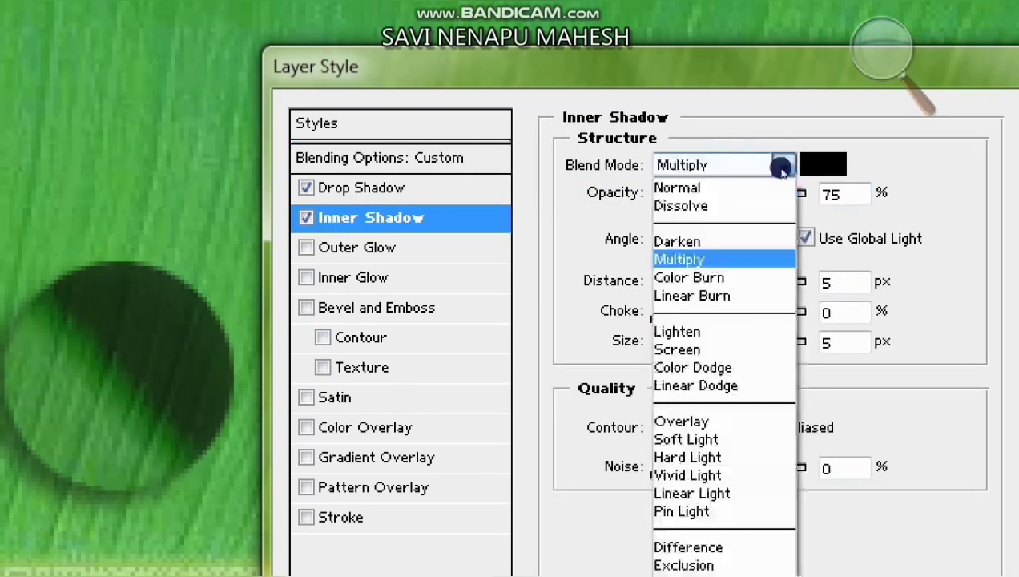
{"action": "left_click", "coordinate": [725, 385]}
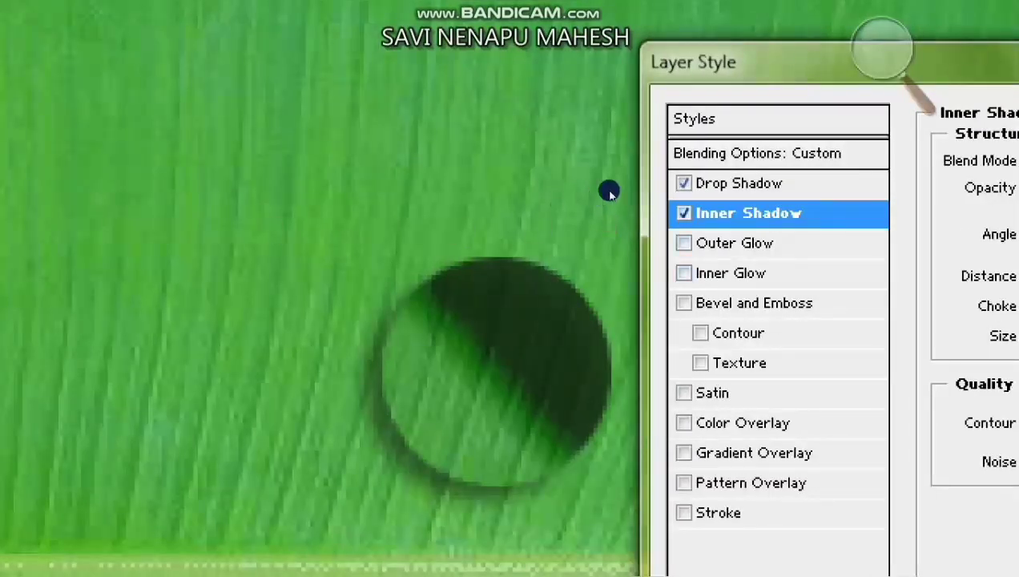
{"action": "key", "text": "Down"}
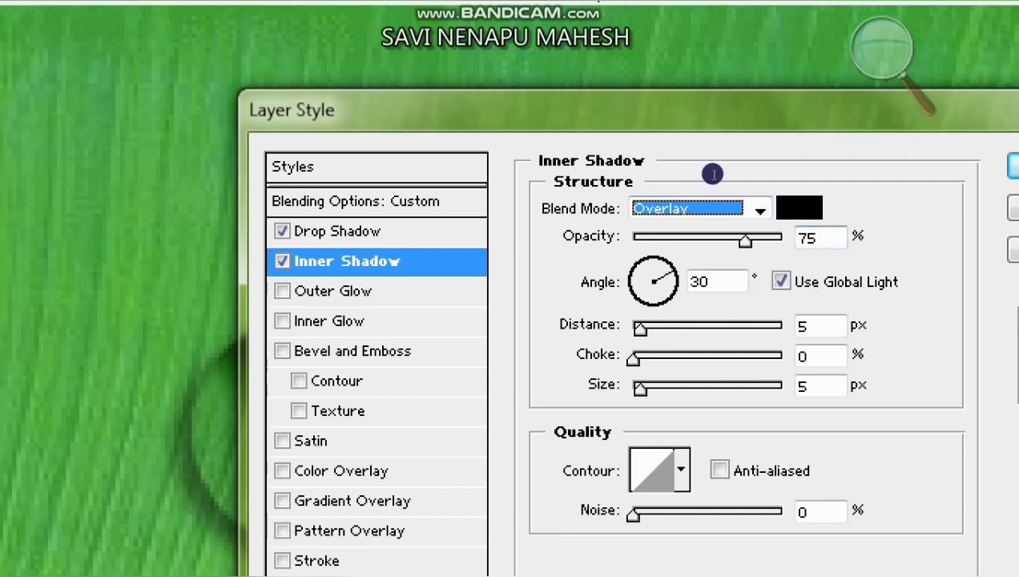
- Set the inner shadow to 30% opacity, global light off, 10 px distance and 10 px size, and apply the layer style
{"action": "key", "text": "Tab"}
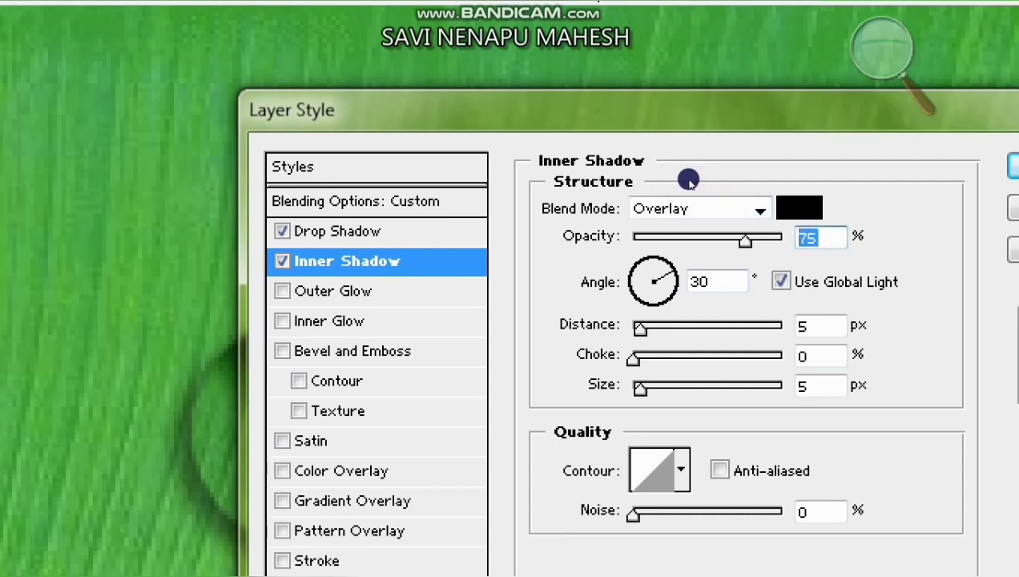
{"action": "type", "text": "30"}
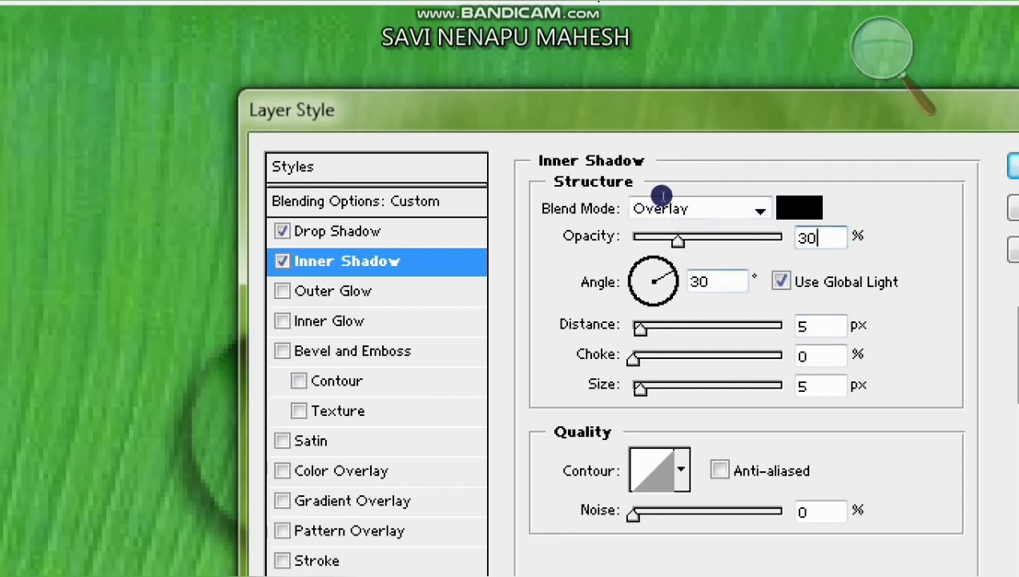
{"action": "left_click", "coordinate": [781, 281]}
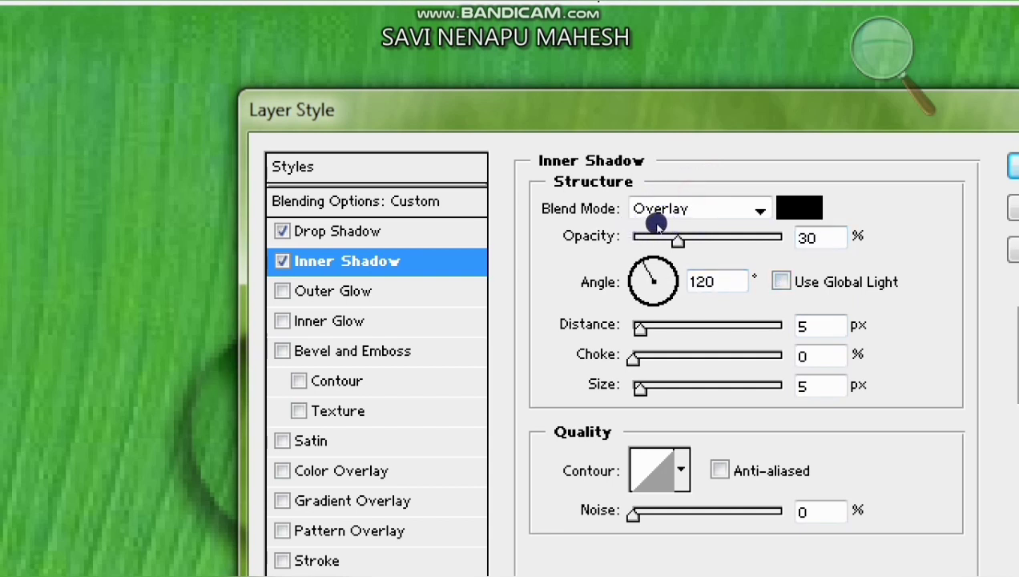
{"action": "key", "text": "Tab"}
{"action": "type", "text": "10"}
{"action": "key", "text": "Tab"}
{"action": "key", "text": "Tab"}
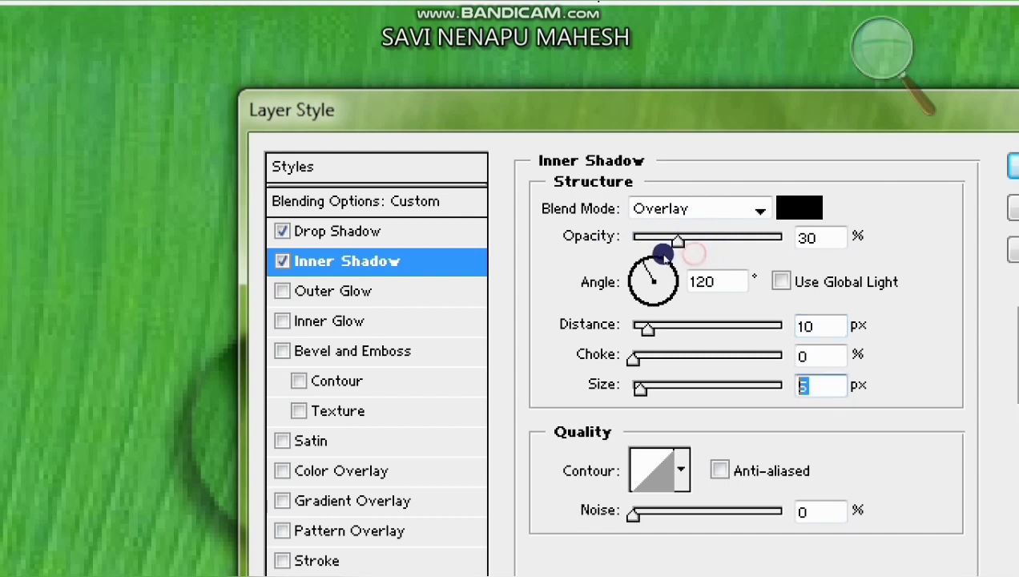
{"action": "type", "text": "10"}
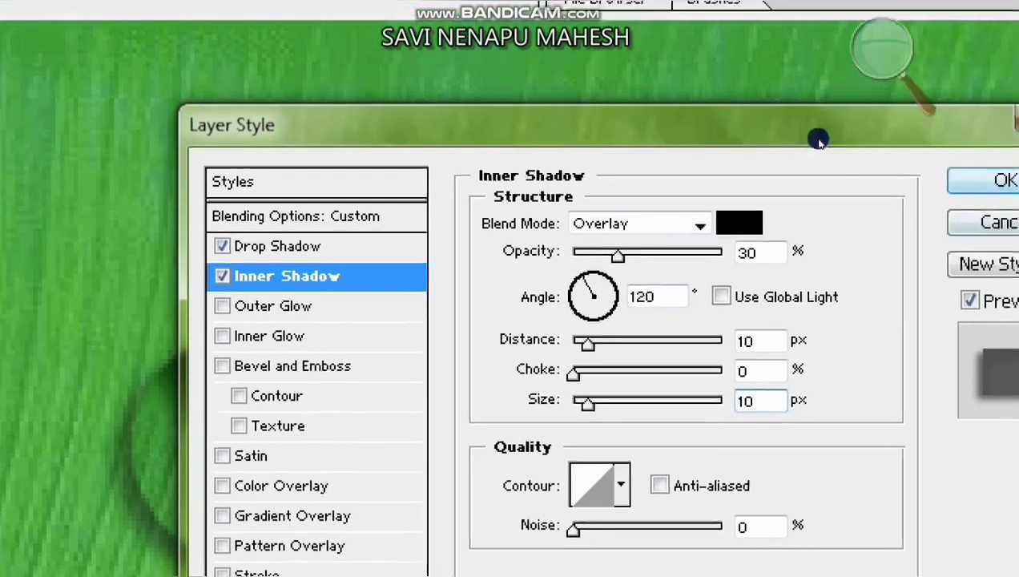
{"action": "key", "text": "Return"}
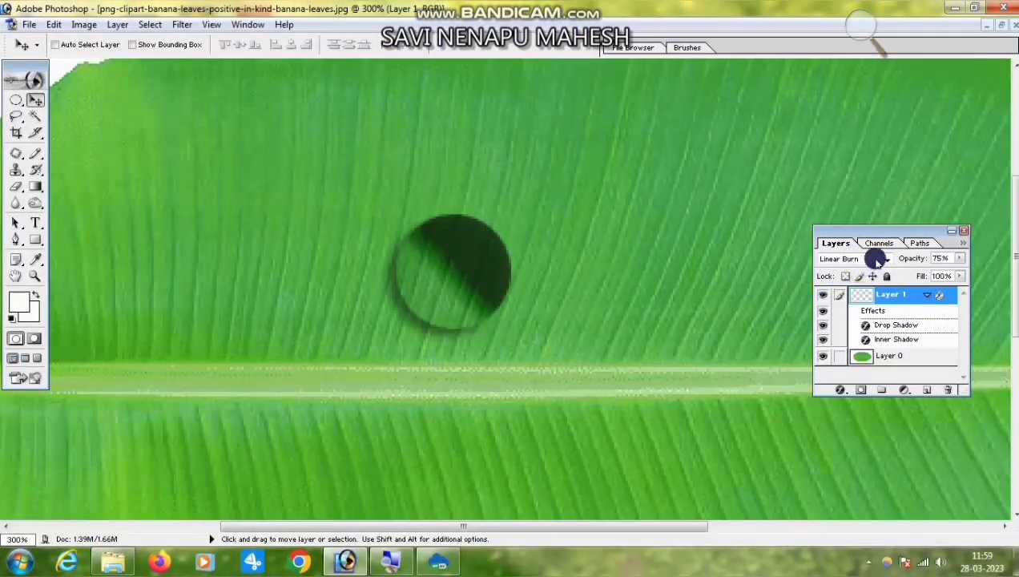
- Move the circle onto the leaf's midrib and change Layer 1's blend mode to Overlay
{"action": "right_click", "coordinate": [463, 282]}
{"action": "left_click", "coordinate": [473, 280]}
{"action": "left_click_drag", "start_coordinate": [473, 280], "coordinate": [407, 387]}
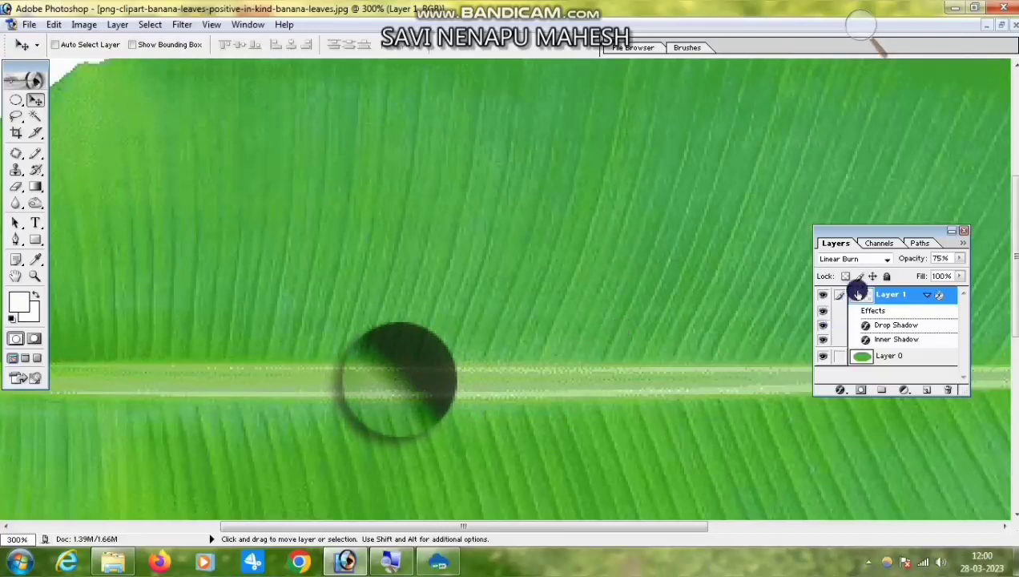
{"action": "left_click", "coordinate": [855, 259]}
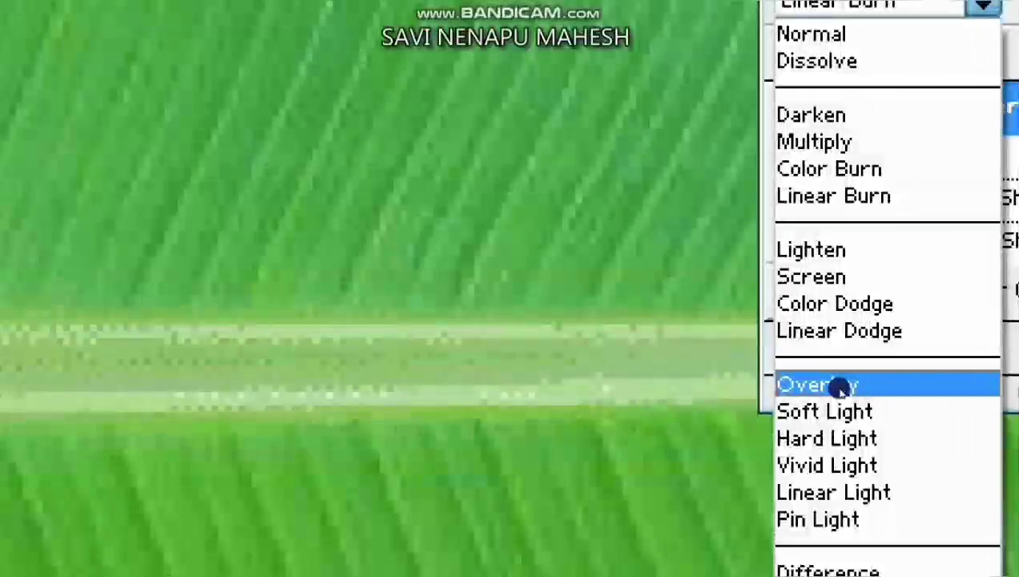
{"action": "left_click", "coordinate": [839, 389]}
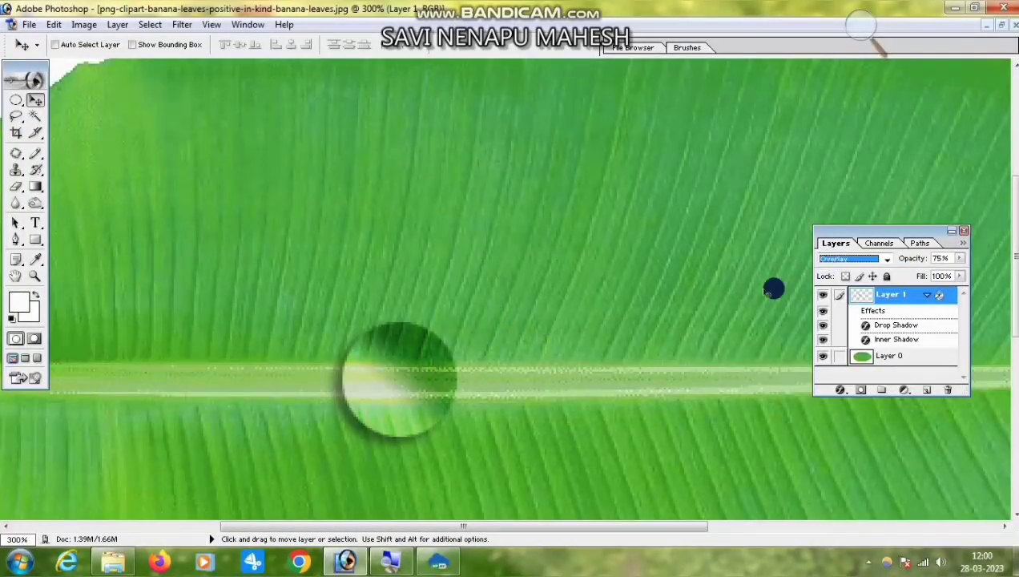
- Move the drop off the midrib, up and to the right onto the leaf's upper half
{"action": "left_click", "coordinate": [33, 114]}
{"action": "left_click", "coordinate": [35, 100]}
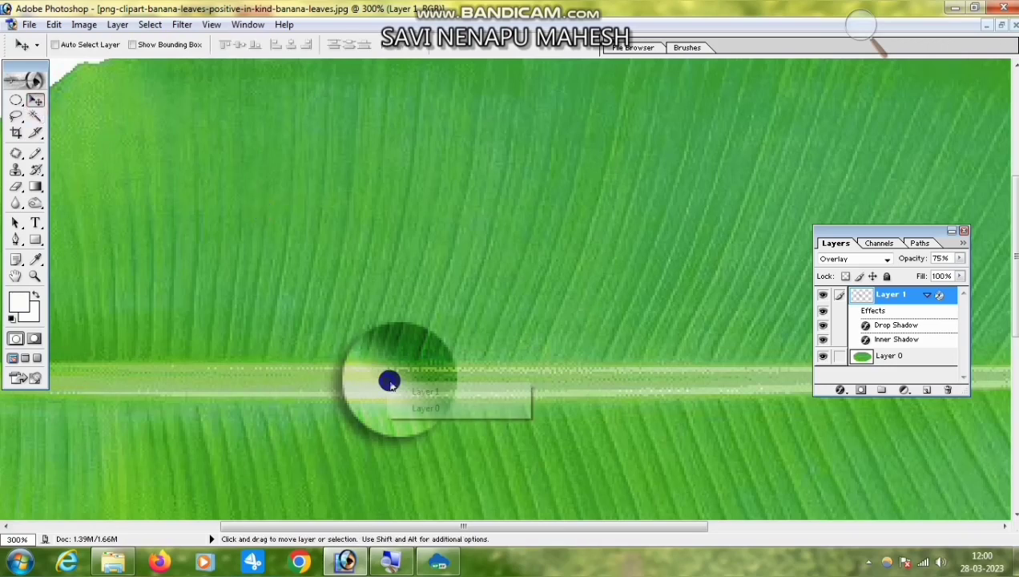
{"action": "left_click_drag", "start_coordinate": [398, 386], "coordinate": [467, 304]}
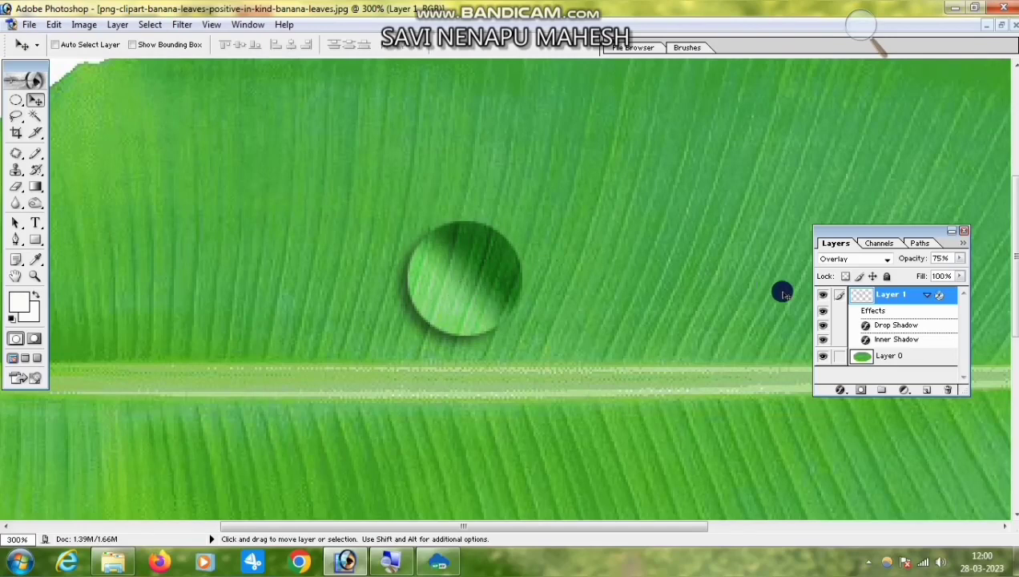
- Duplicate Layer 1 and place the copied drop on the midrib, below and to the left of the original
{"action": "right_click", "coordinate": [906, 300]}
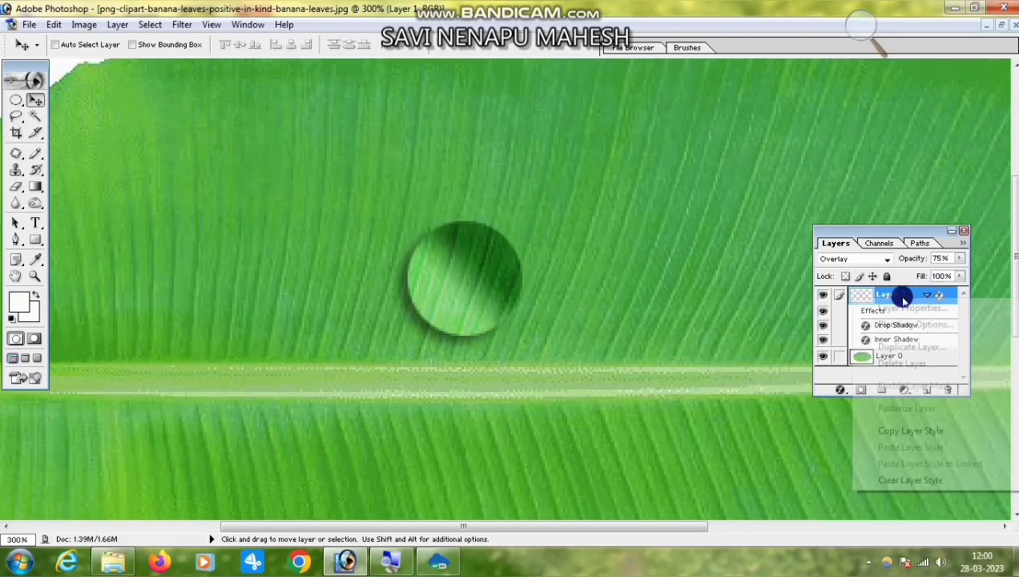
{"action": "left_click", "coordinate": [893, 346]}
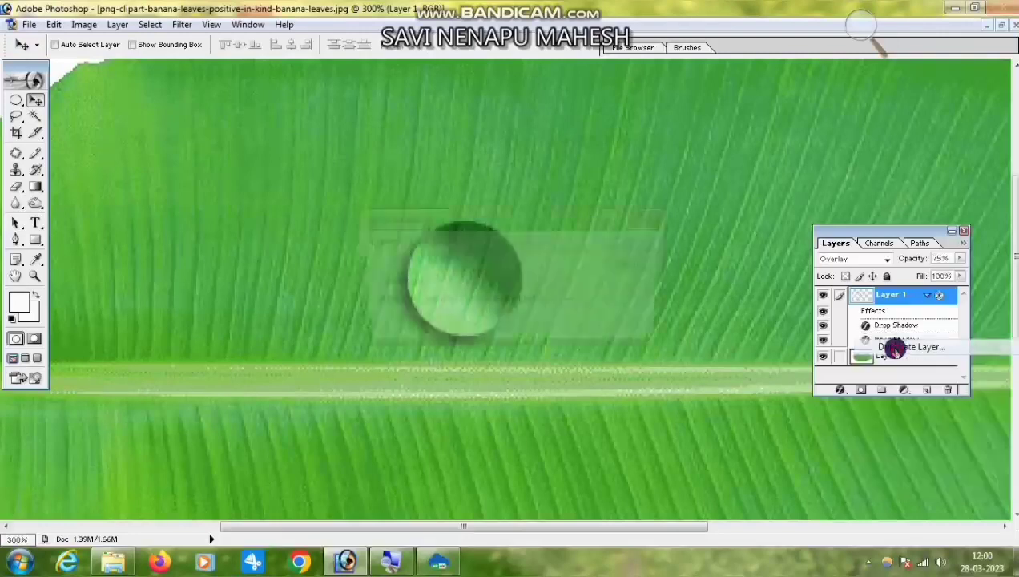
{"action": "left_click", "coordinate": [636, 241]}
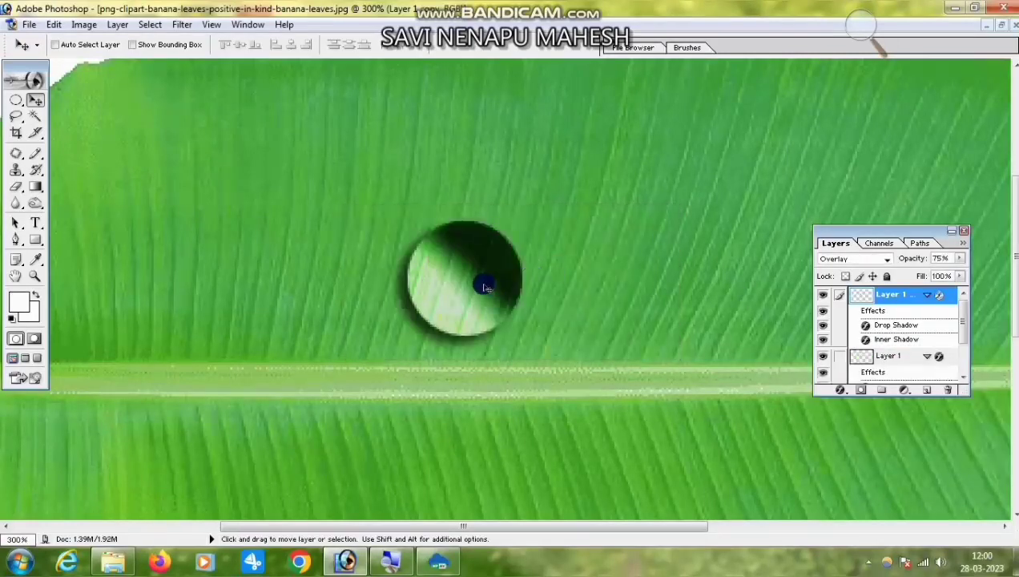
{"action": "left_click_drag", "start_coordinate": [483, 284], "coordinate": [350, 372]}
- Duplicate the drop on the midrib and move the new copy below the midrib, to the right
{"action": "scroll", "coordinate": [352, 369], "scroll_direction": "down", "scroll_amount": 5}
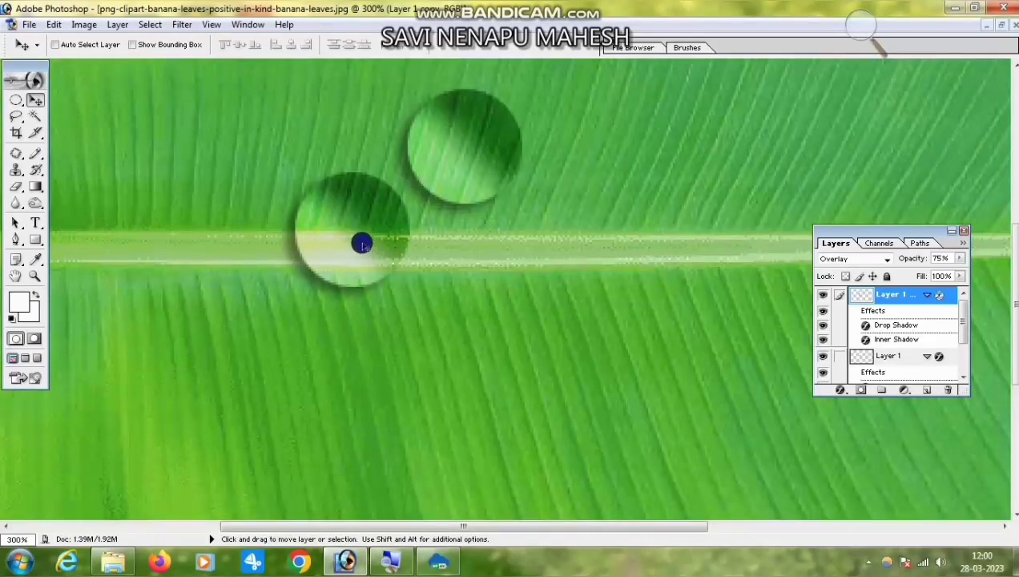
{"action": "right_click", "coordinate": [362, 244]}
{"action": "left_click", "coordinate": [408, 255]}
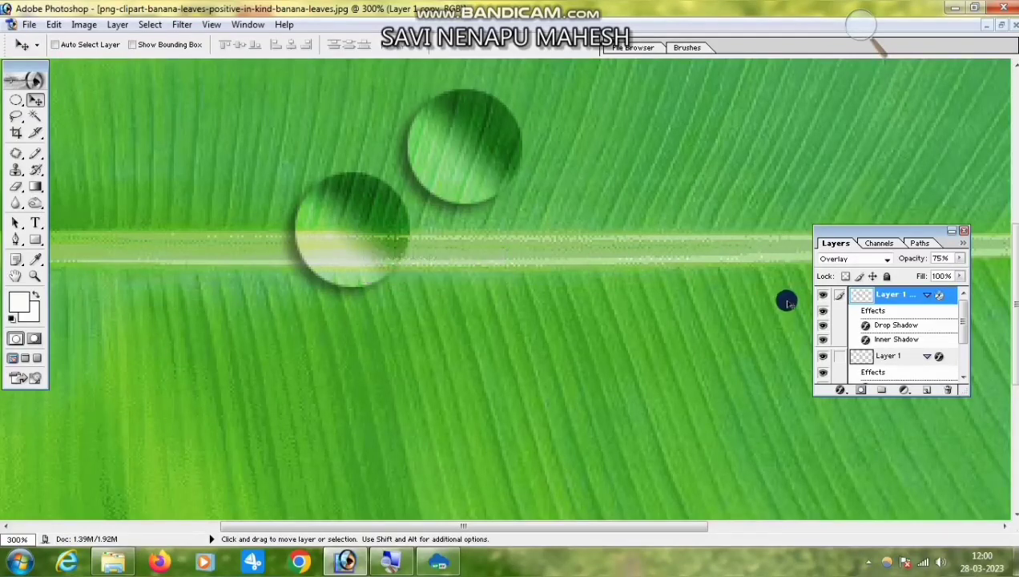
{"action": "right_click", "coordinate": [871, 298]}
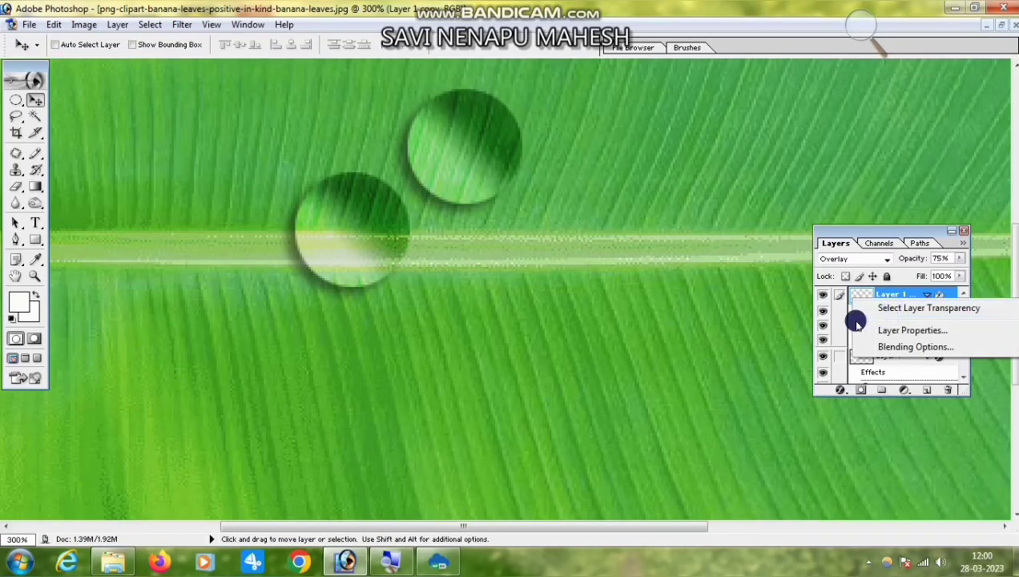
{"action": "left_click", "coordinate": [665, 314]}
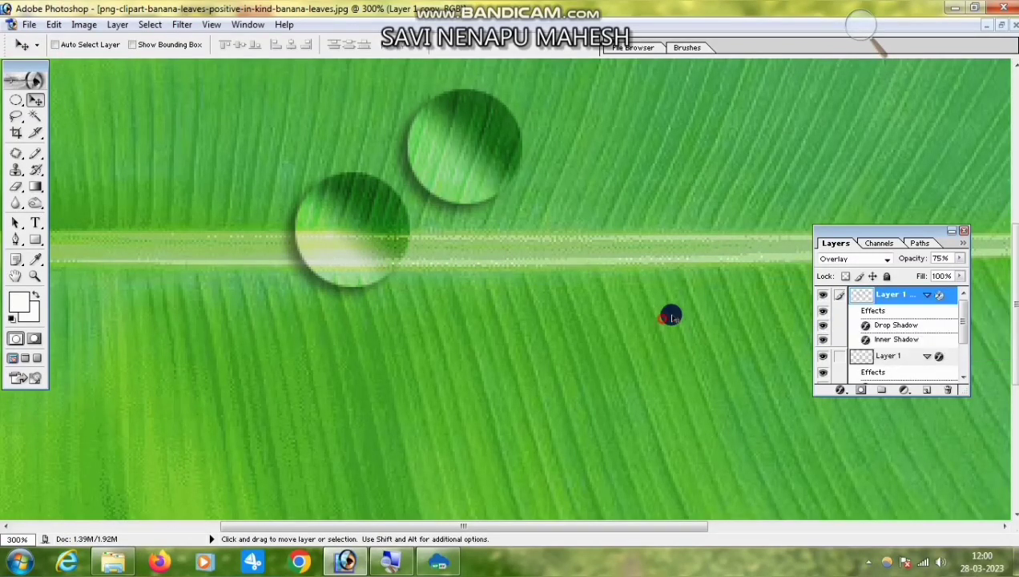
{"action": "right_click", "coordinate": [875, 298]}
{"action": "left_click", "coordinate": [892, 349]}
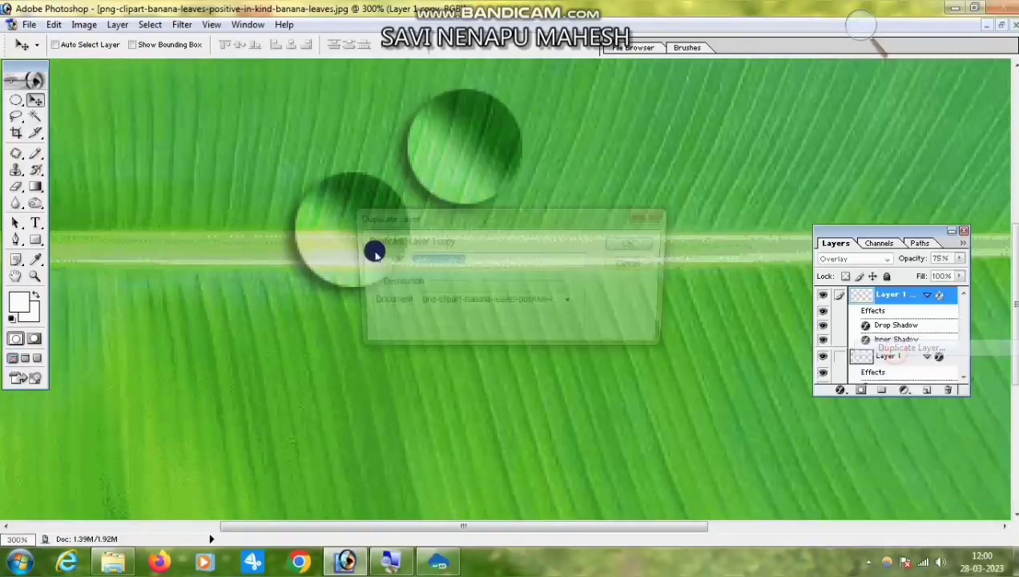
{"action": "left_click", "coordinate": [620, 245]}
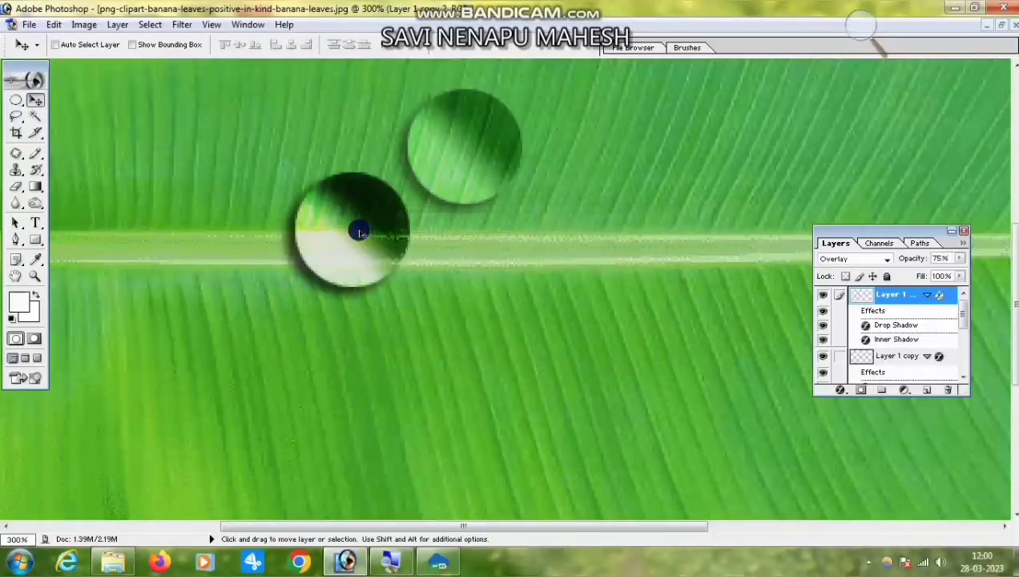
{"action": "left_click_drag", "start_coordinate": [357, 226], "coordinate": [475, 356]}
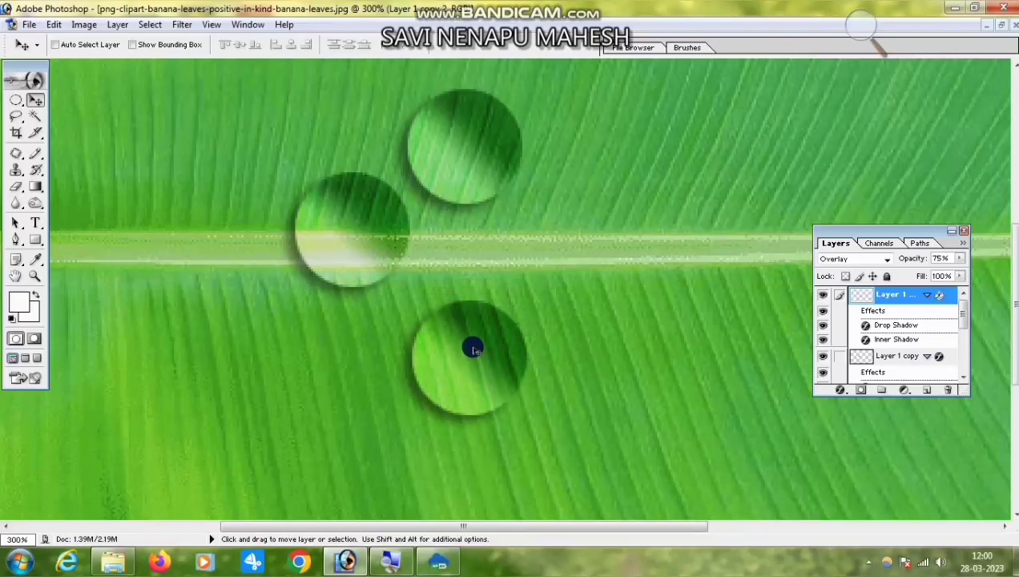
- Scale the newest drop down to less than half its size and place it on the midrib, right of the large drop
{"action": "key", "text": "ctrl+t"}
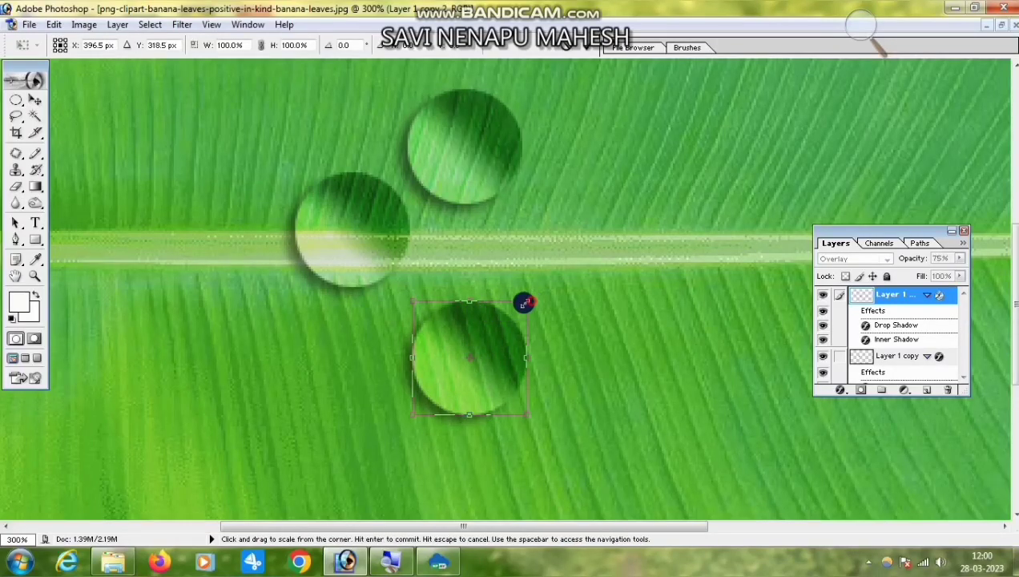
{"action": "left_click_drag", "start_coordinate": [525, 303], "coordinate": [511, 261]}
{"action": "key", "text": "Return"}
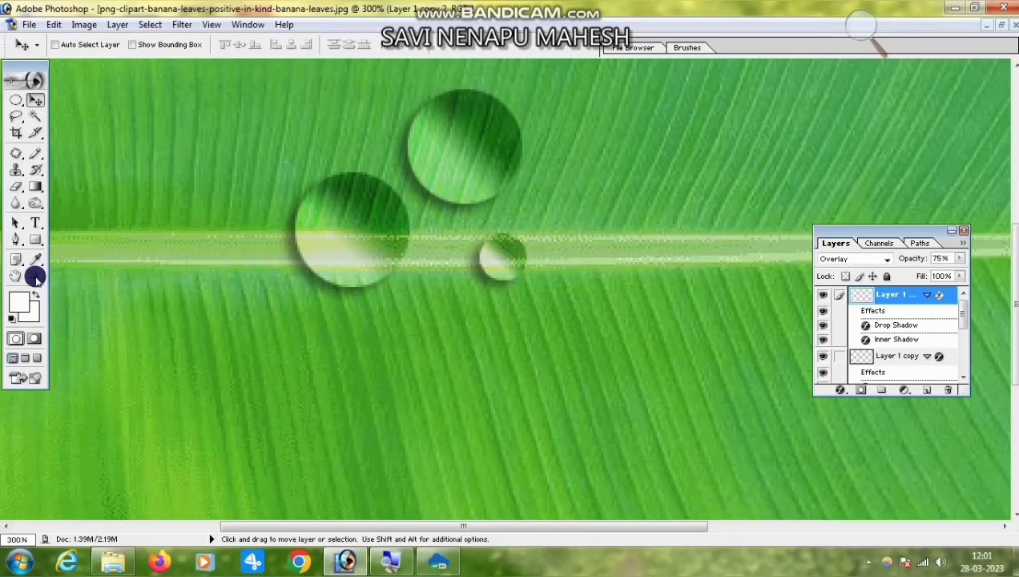
- Zoom out to examine the whole leaf with its drops, ending at 100% magnification
{"action": "left_click", "coordinate": [35, 276]}
{"action": "left_click", "coordinate": [70, 46]}
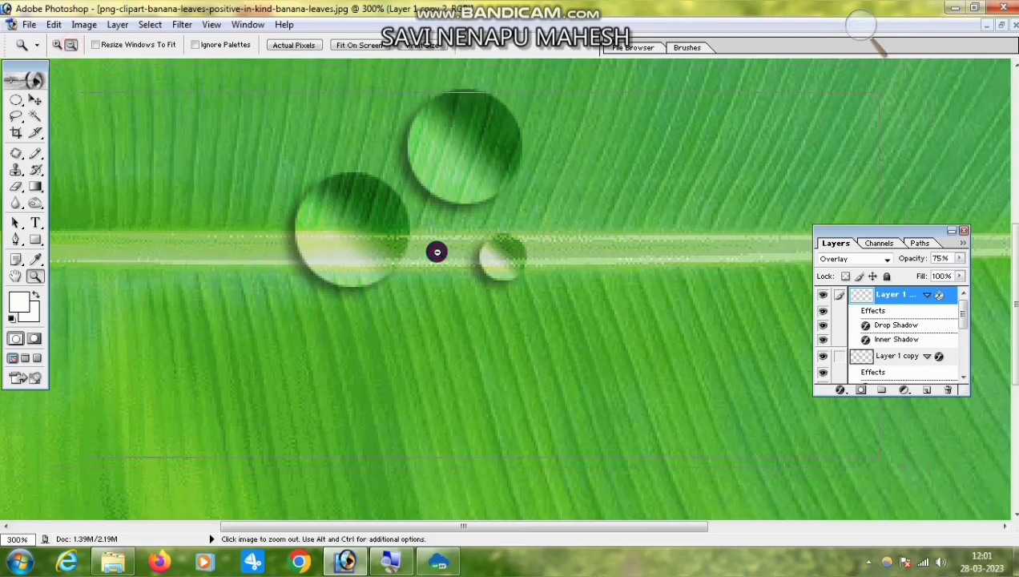
{"action": "left_click", "coordinate": [433, 250]}
{"action": "left_click", "coordinate": [436, 252]}
{"action": "left_click", "coordinate": [435, 251]}
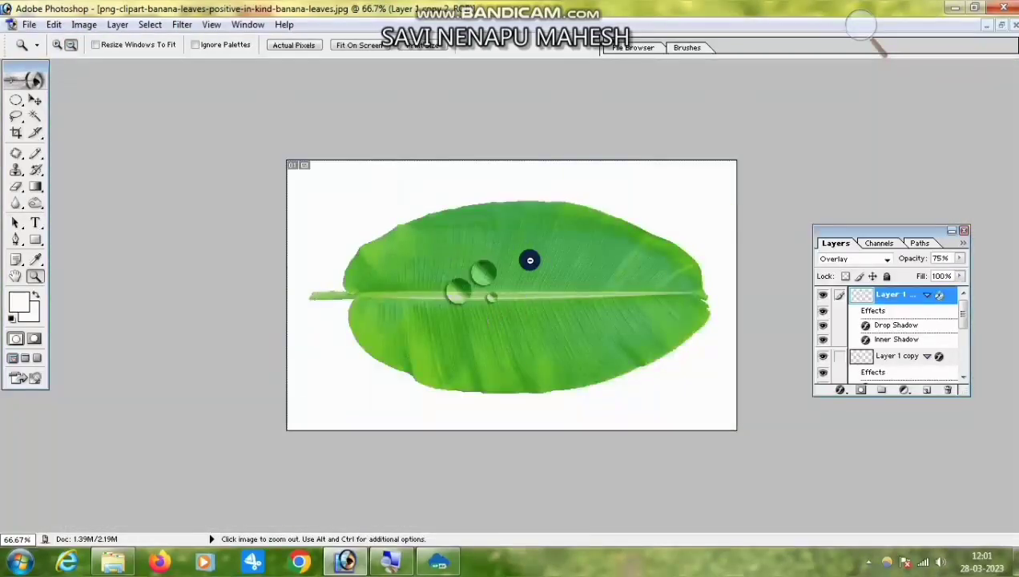
{"action": "left_click", "coordinate": [57, 45]}
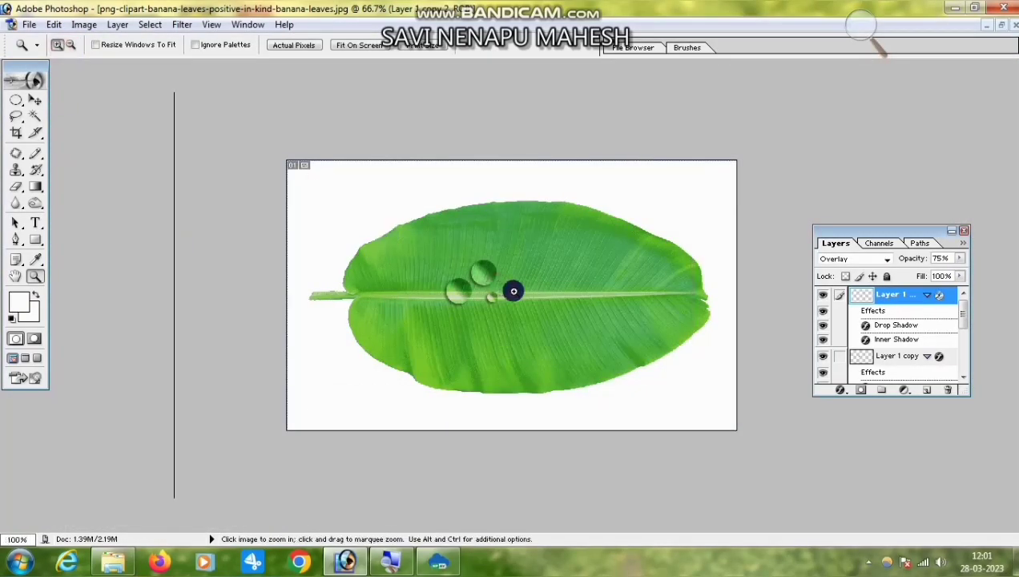
{"action": "left_click", "coordinate": [514, 290]}
- Adjust the leaf on Layer 0 with Hue/Saturation, setting Hue to +8, Saturation to -3 and Lightness to +2
{"action": "left_click", "coordinate": [35, 100]}
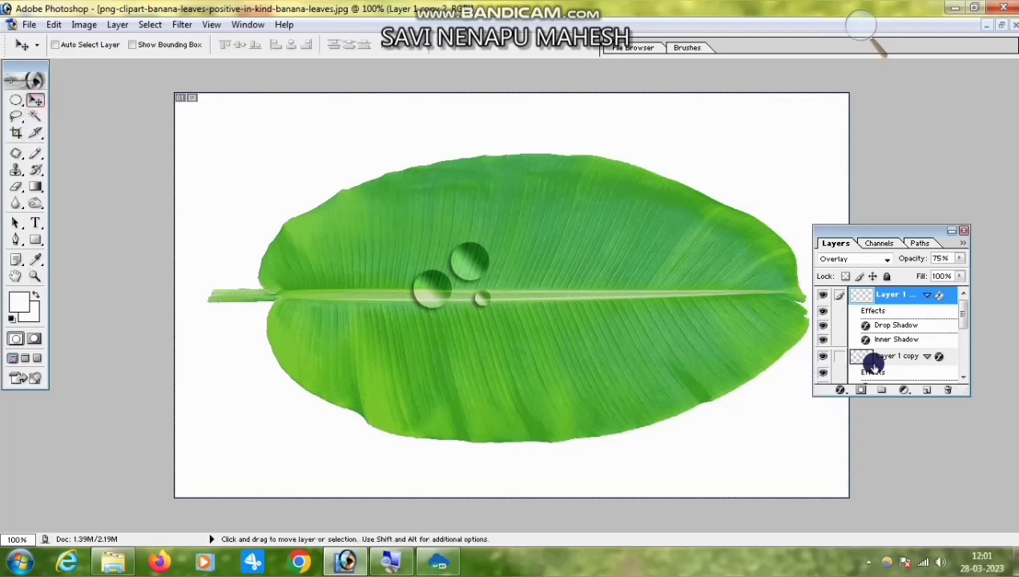
{"action": "left_click_drag", "start_coordinate": [965, 318], "coordinate": [955, 357]}
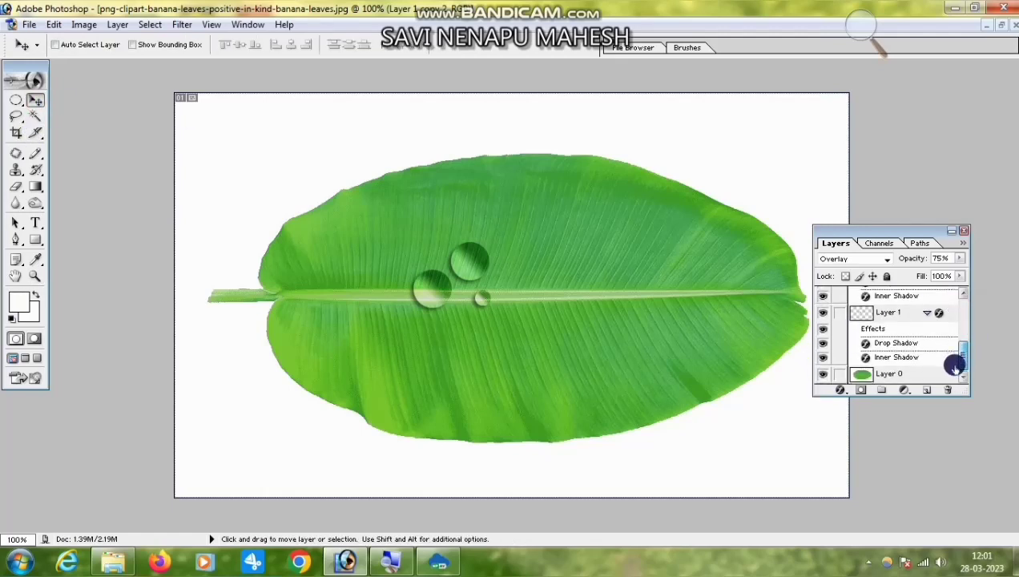
{"action": "left_click", "coordinate": [893, 374]}
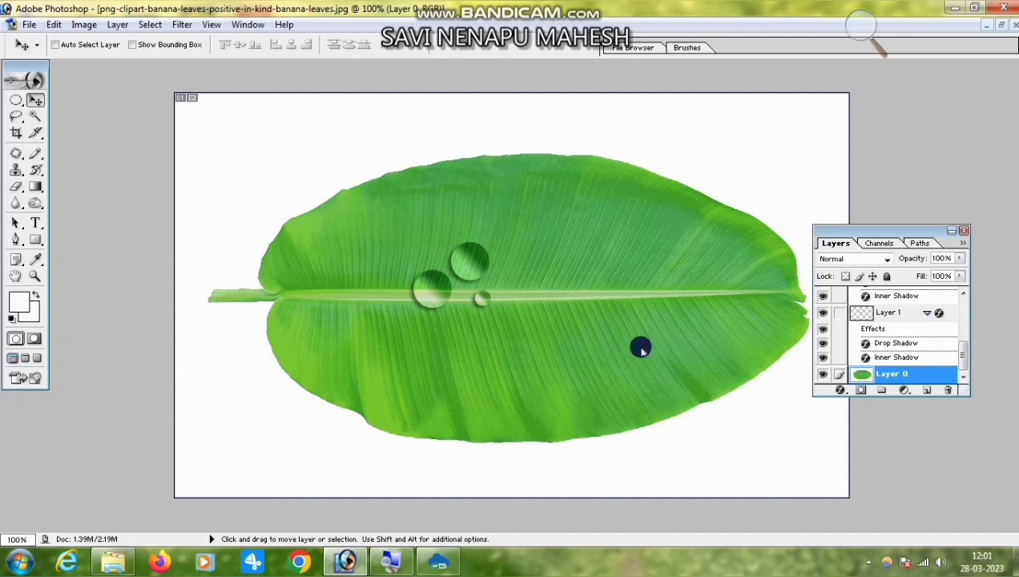
{"action": "key", "text": "ctrl+u"}
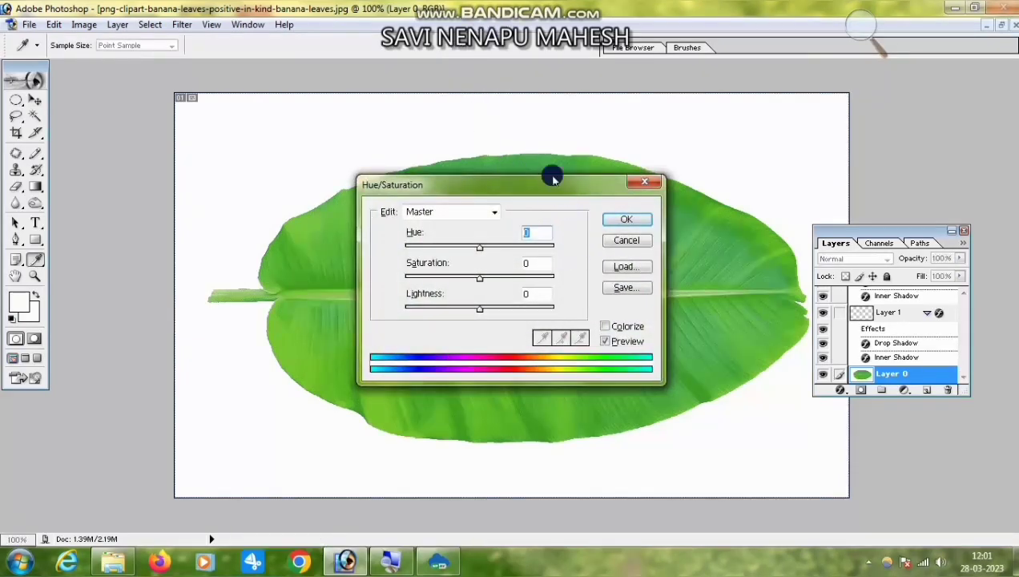
{"action": "left_click_drag", "start_coordinate": [553, 180], "coordinate": [783, 127]}
{"action": "left_click_drag", "start_coordinate": [710, 226], "coordinate": [713, 257]}
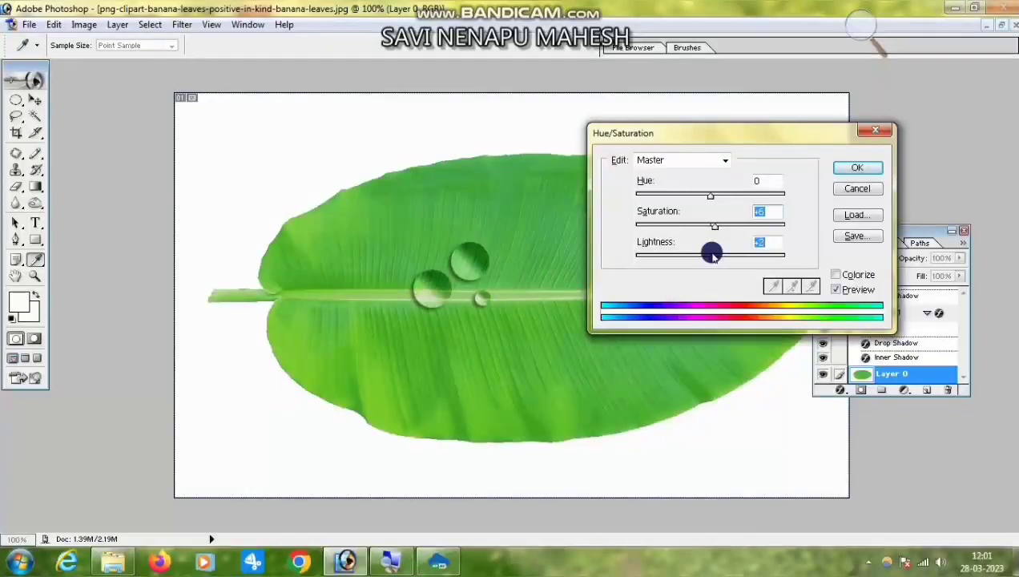
{"action": "mouse_move", "coordinate": [712, 198]}
{"action": "left_mouse_down"}
{"action": "mouse_move", "coordinate": [657, 198]}
{"action": "mouse_move", "coordinate": [717, 202]}
{"action": "left_mouse_up"}
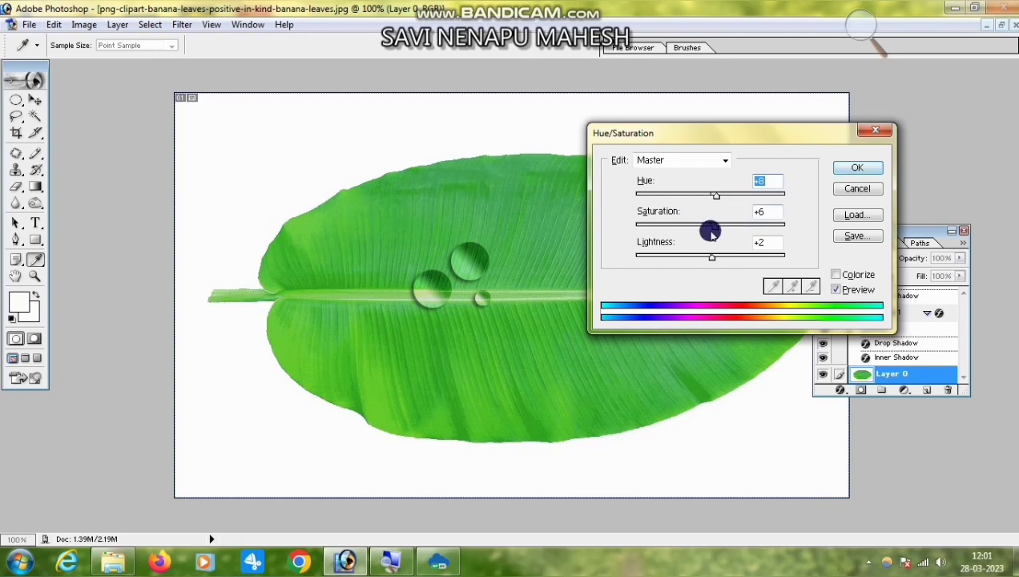
{"action": "left_click_drag", "start_coordinate": [707, 230], "coordinate": [698, 230]}
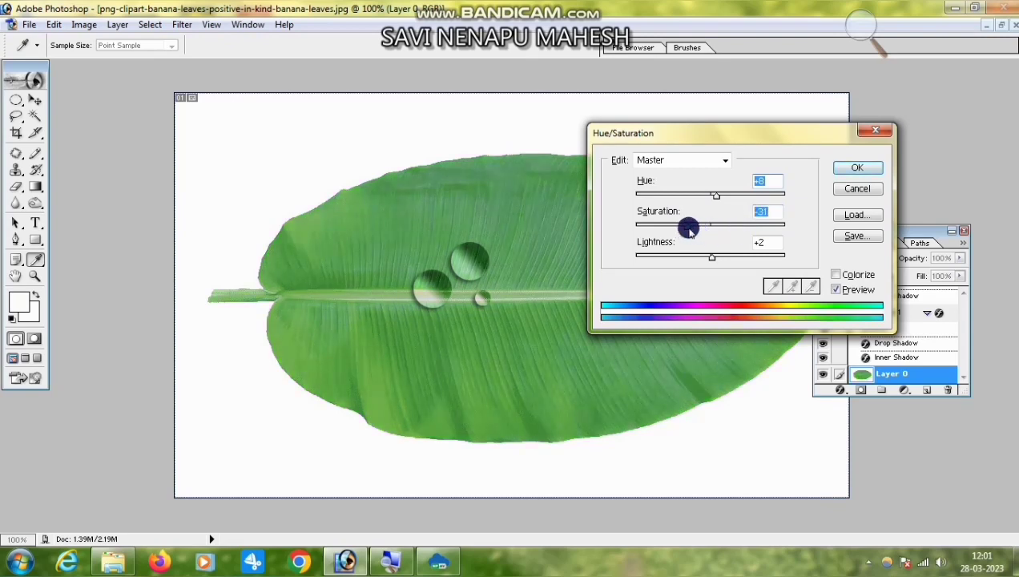
{"action": "left_click_drag", "start_coordinate": [690, 230], "coordinate": [718, 229]}
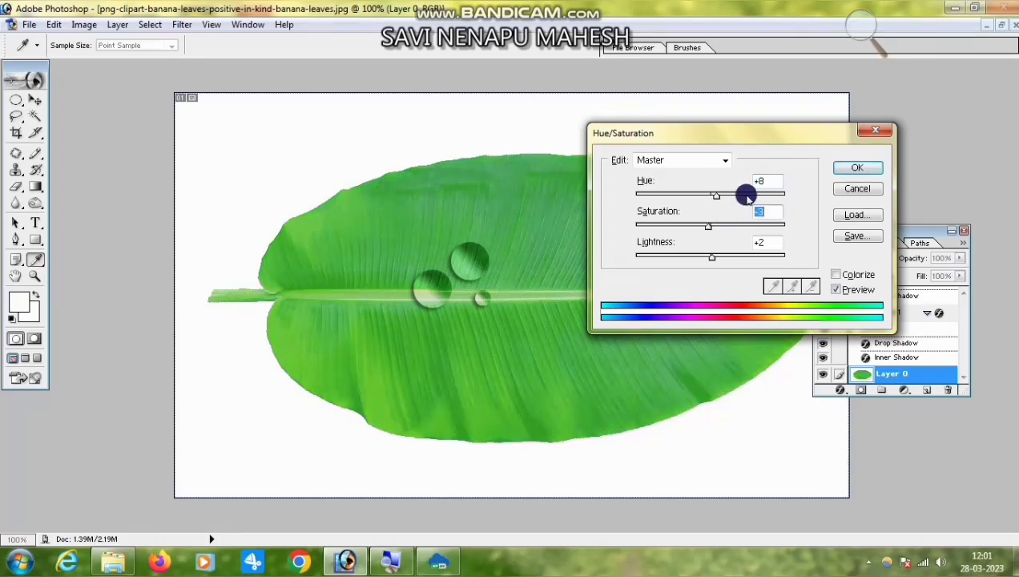
{"action": "left_click", "coordinate": [857, 167]}
{"action": "key", "text": "v"}
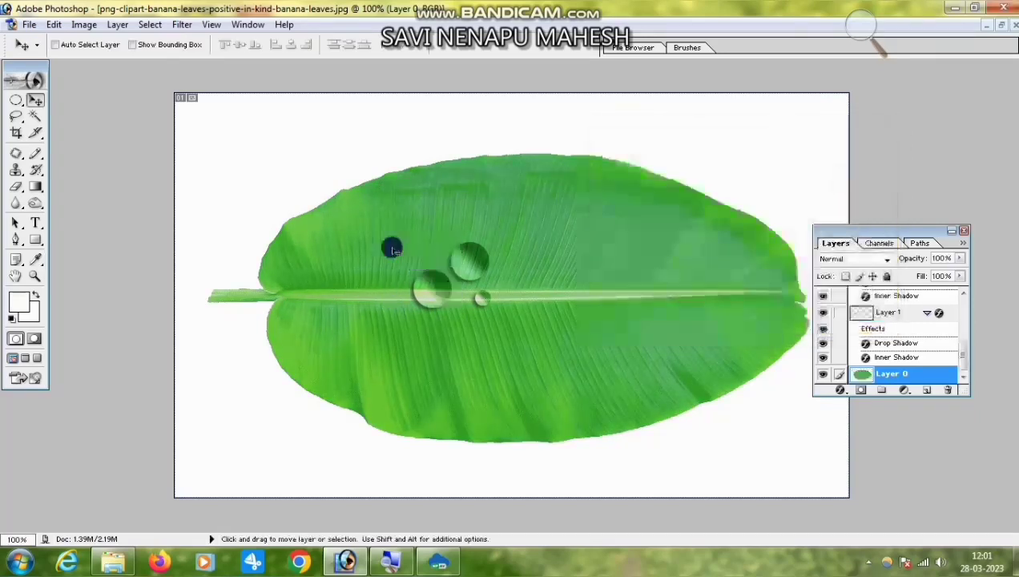
- Duplicate the large drop on the midrib and place the copy in the lower half of the leaf
{"action": "left_click", "coordinate": [36, 117]}
{"action": "left_click", "coordinate": [36, 100]}
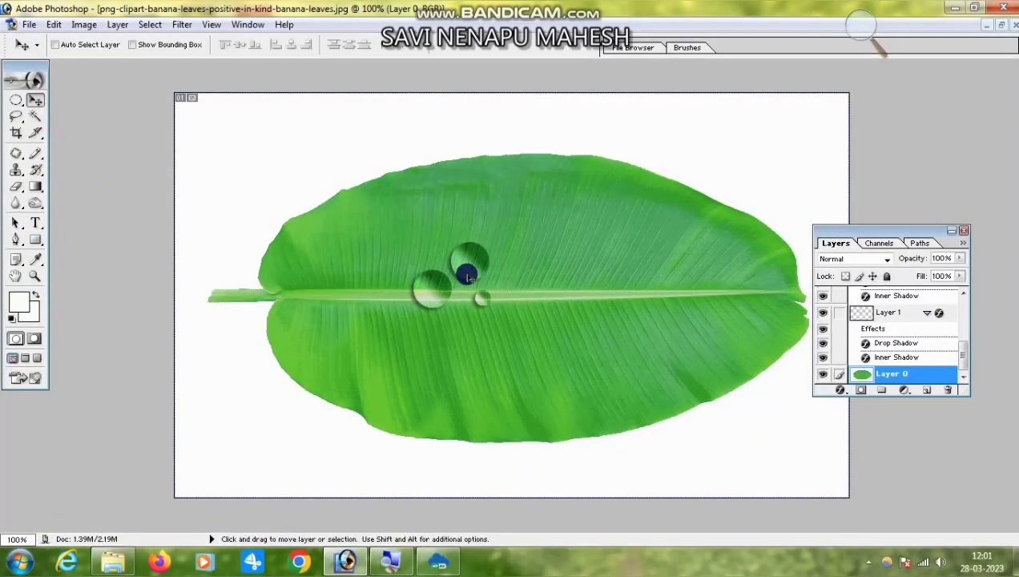
{"action": "right_click", "coordinate": [437, 292]}
{"action": "left_click", "coordinate": [456, 297]}
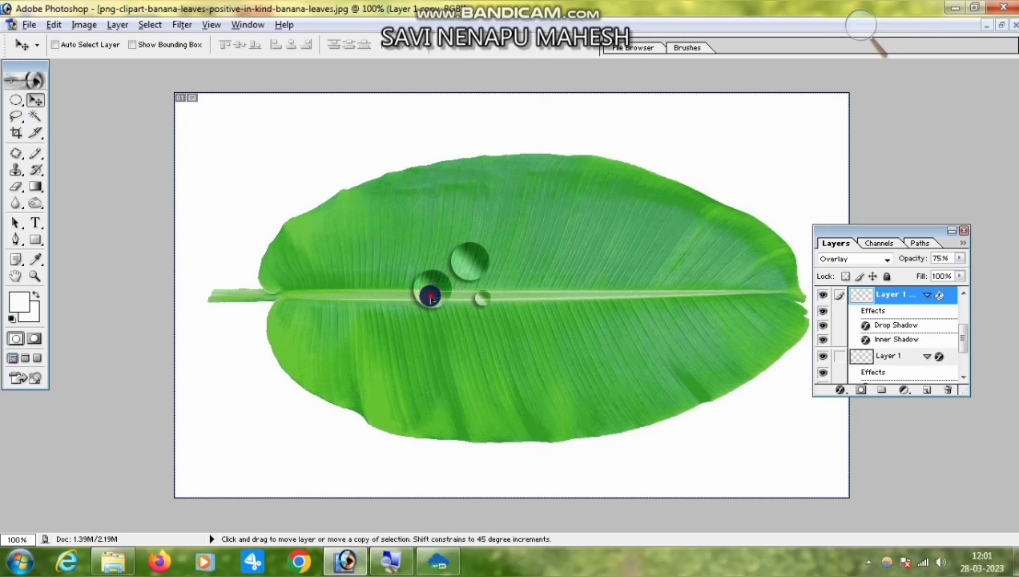
{"action": "left_click_drag", "start_coordinate": [431, 294], "coordinate": [490, 380]}
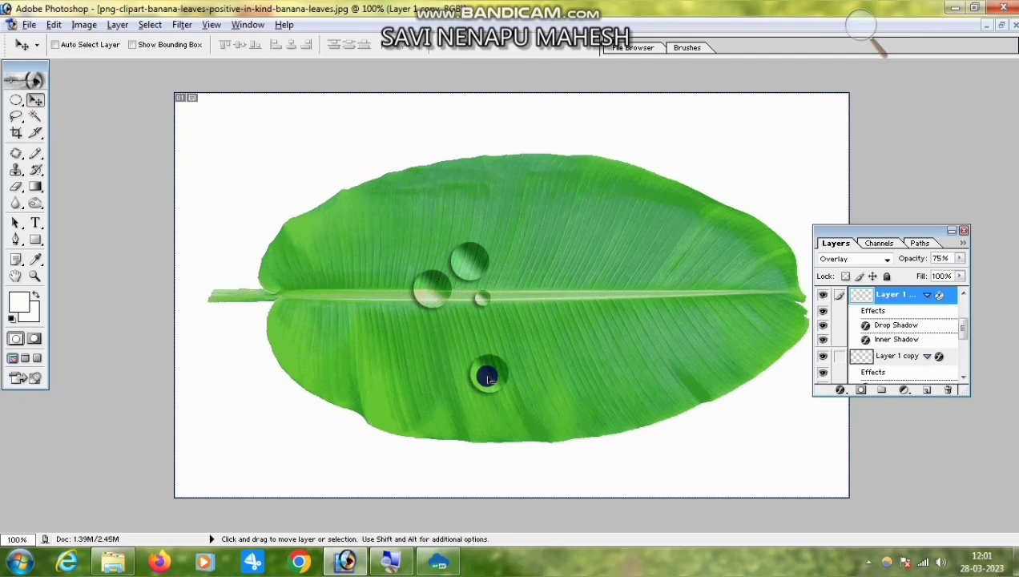
- Scale the new lower drop proportionally to about 179% and move it slightly left, beneath the small drop
{"action": "key", "text": "ctrl+t"}
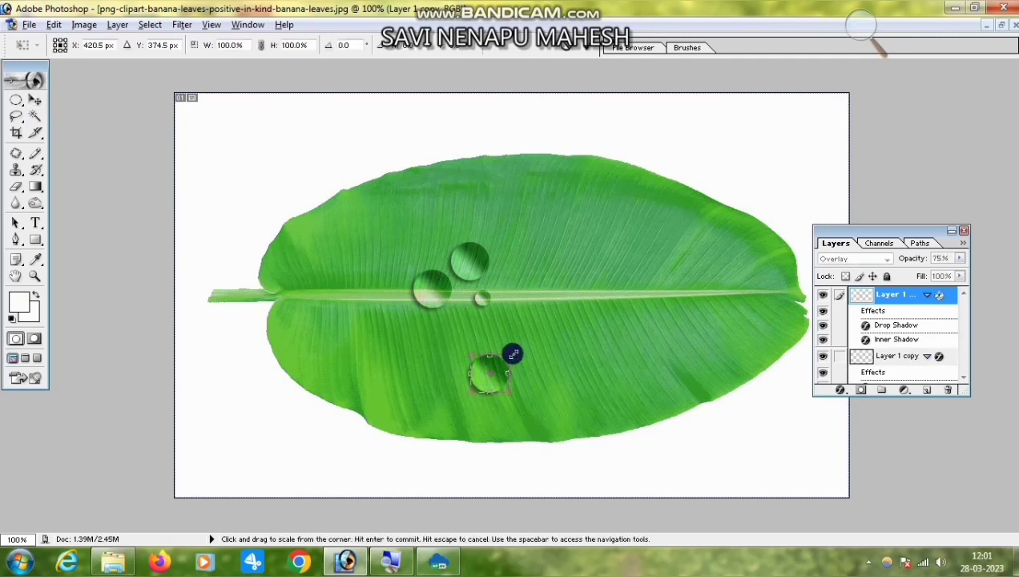
{"action": "left_click_drag", "start_coordinate": [513, 354], "coordinate": [544, 328]}
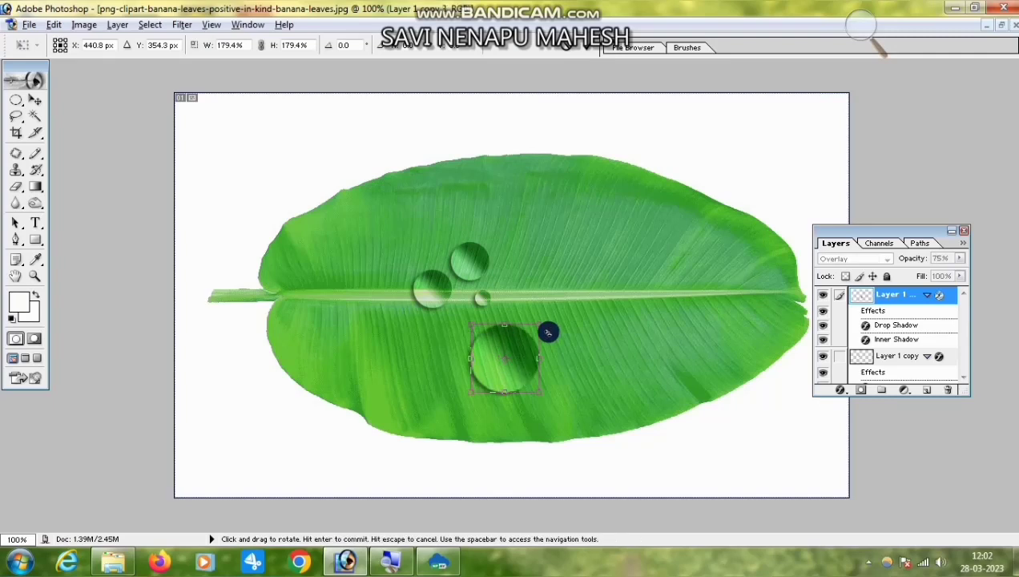
{"action": "key", "text": "Return"}
{"action": "left_click_drag", "start_coordinate": [496, 354], "coordinate": [474, 362]}
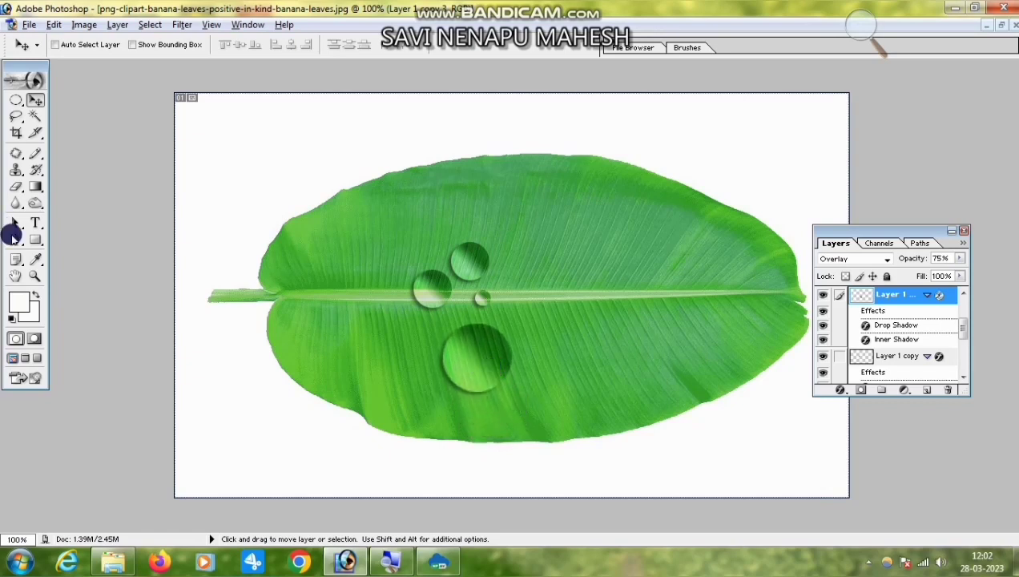
- Add a new empty layer above the enlarged drop's layer
{"action": "left_click_drag", "start_coordinate": [857, 324], "coordinate": [930, 401]}
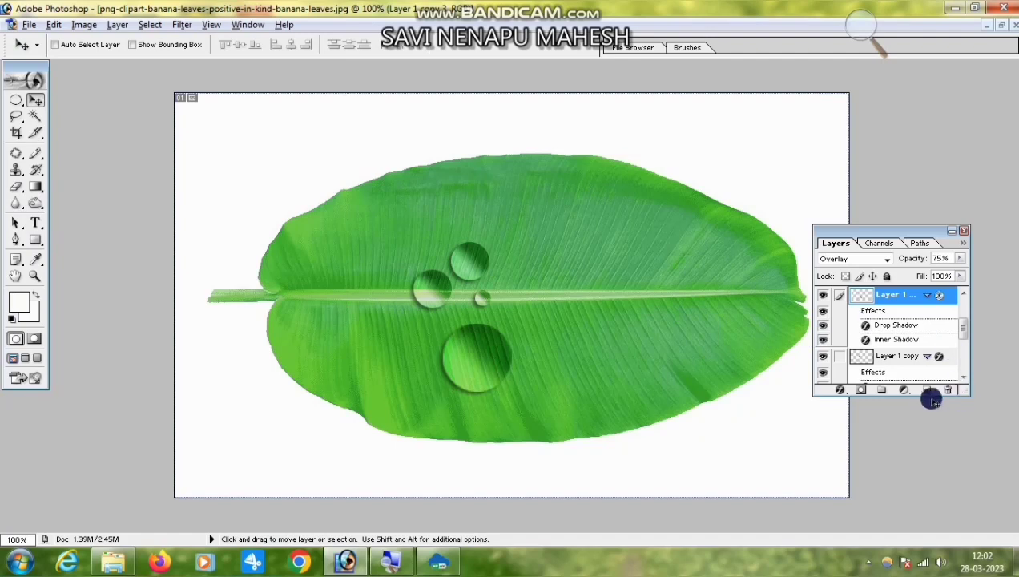
{"action": "left_click", "coordinate": [927, 391]}
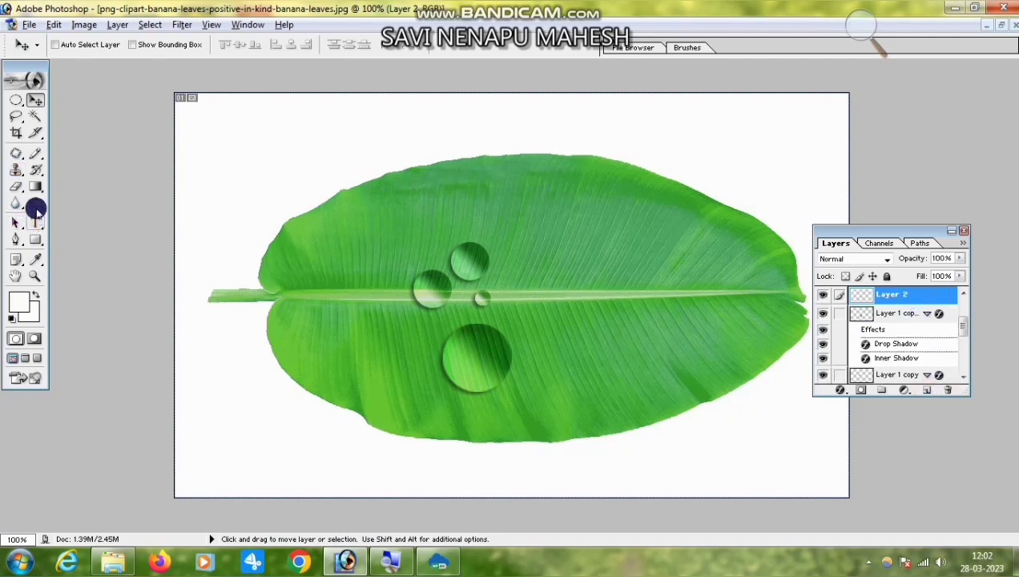
- Try painting a white highlight on the large lower drop with the Pencil tool at 51 px, and undo it
{"action": "left_click", "coordinate": [38, 154]}
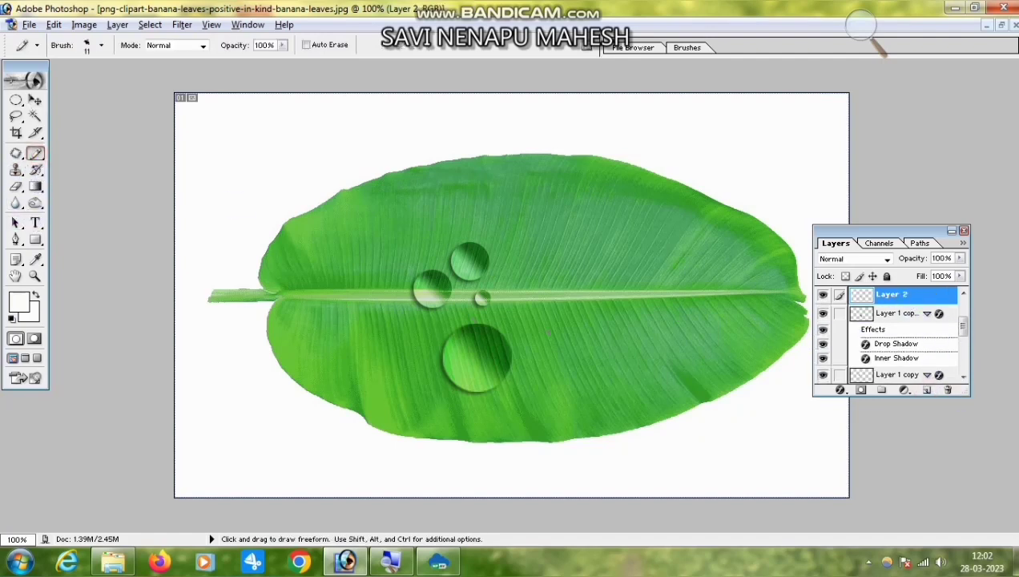
{"action": "mouse_move", "coordinate": [507, 384]}
{"action": "left_mouse_down"}
{"action": "mouse_move", "coordinate": [502, 370]}
{"action": "mouse_move", "coordinate": [541, 383]}
{"action": "left_mouse_up"}
{"action": "right_click", "coordinate": [501, 368]}
{"action": "left_click", "coordinate": [471, 360]}
{"action": "key", "text": "ctrl+alt+z"}
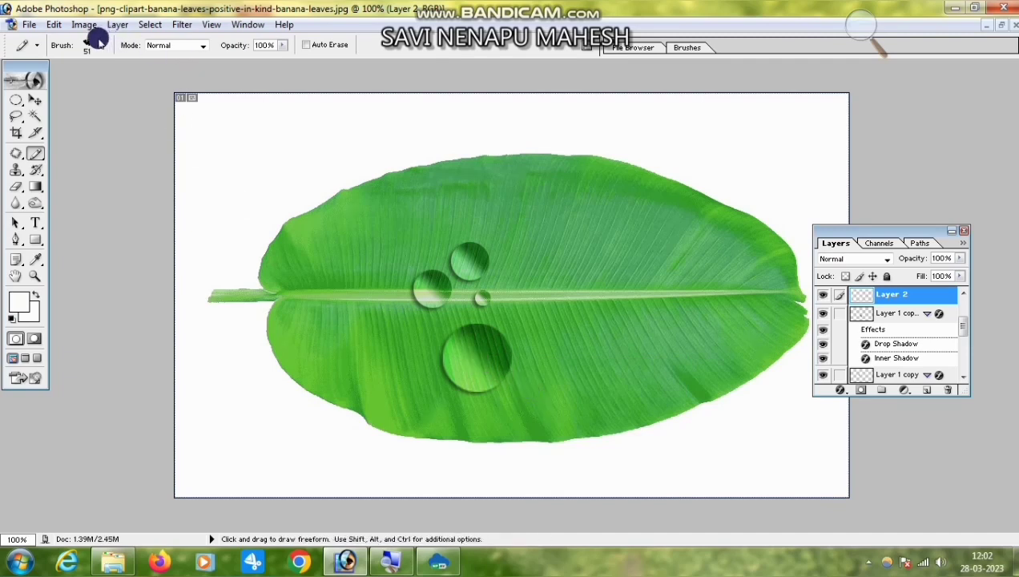
{"action": "left_click", "coordinate": [101, 45]}
{"action": "left_click", "coordinate": [110, 175]}
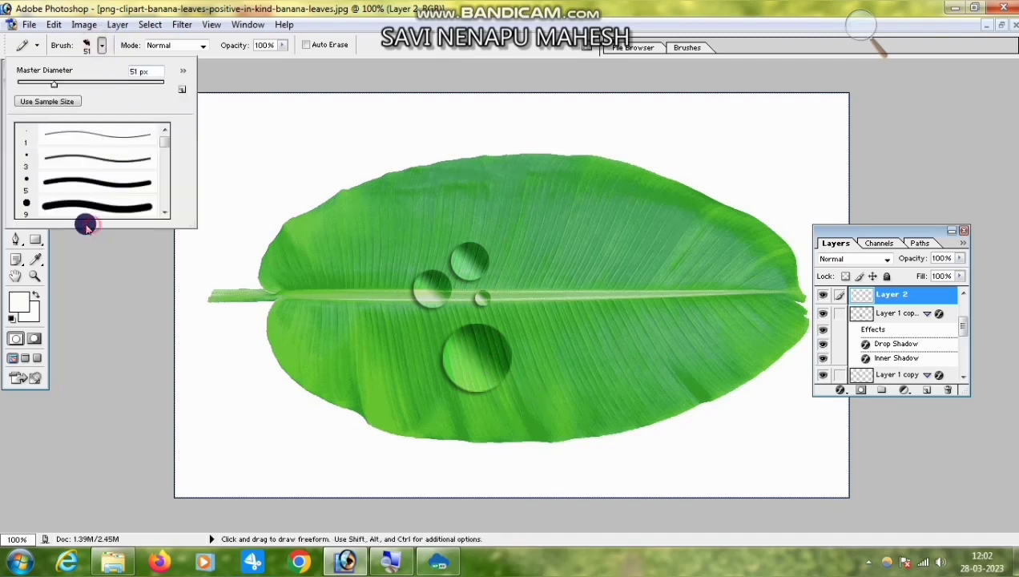
{"action": "left_click", "coordinate": [96, 260]}
- Try a white highlight at the centre of the large lower drop with a 62 px Brush
{"action": "left_click_drag", "start_coordinate": [31, 150], "coordinate": [75, 160]}
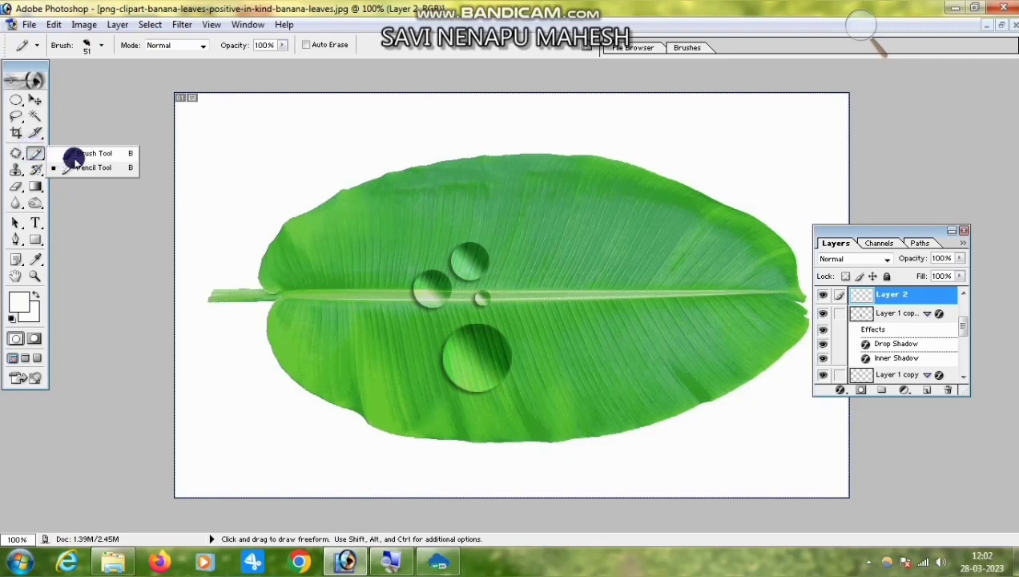
{"action": "right_click", "coordinate": [481, 362]}
{"action": "left_click", "coordinate": [528, 383]}
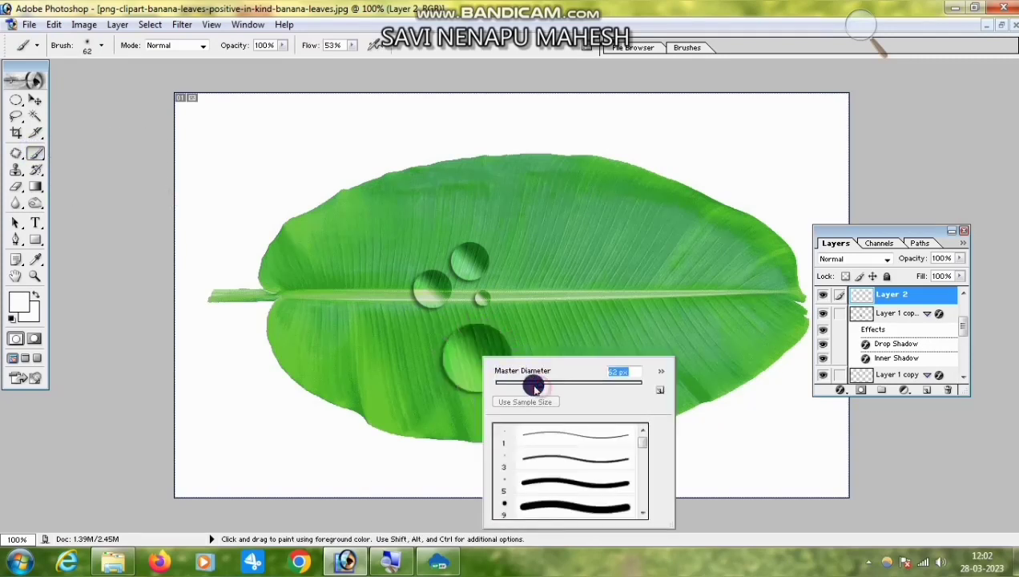
{"action": "left_click", "coordinate": [475, 360]}
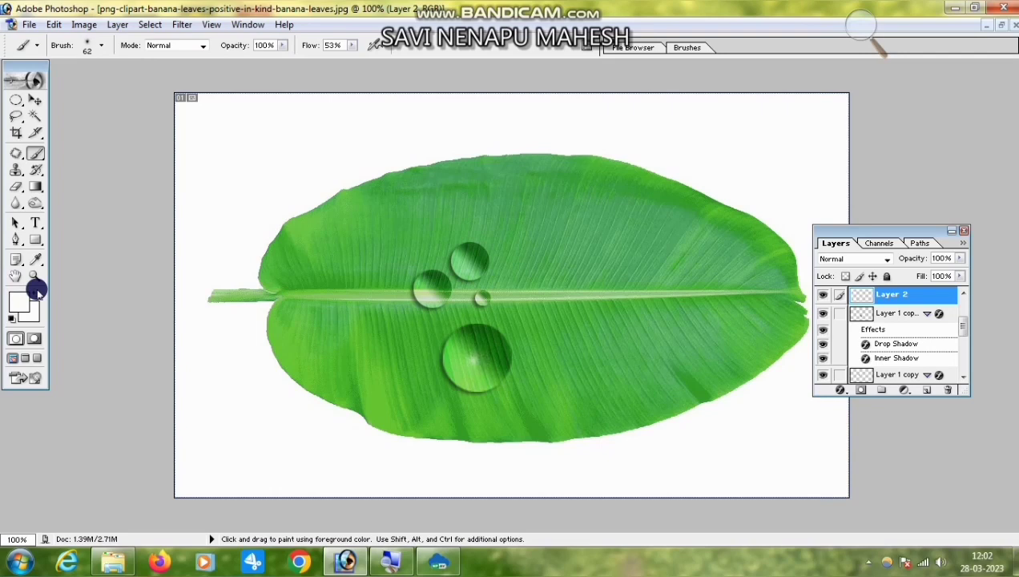
- Paint white highlights on the large lower drop and the two medium drops with a soft round brush enlarged to 33 px
{"action": "left_click", "coordinate": [35, 153]}
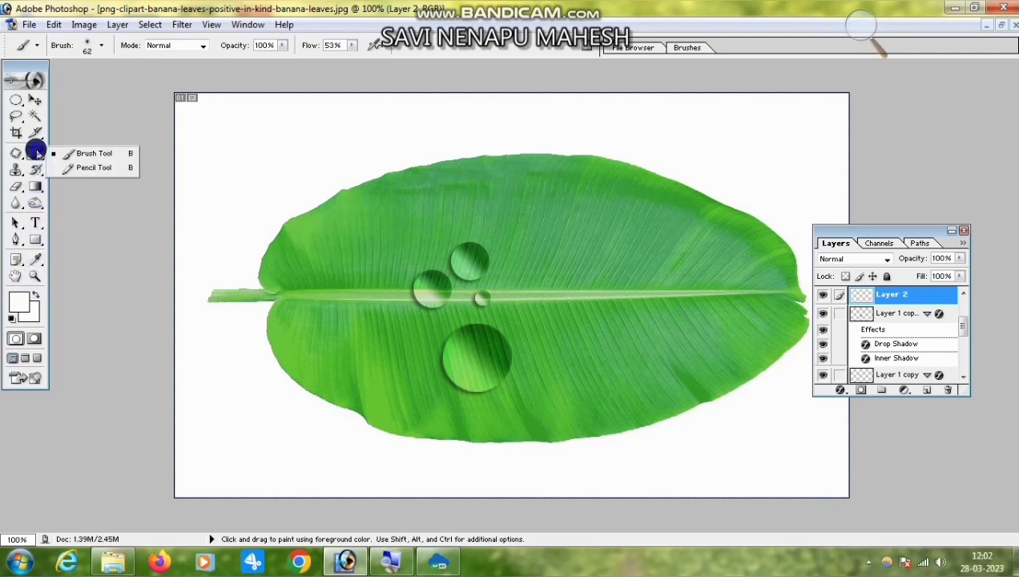
{"action": "left_click", "coordinate": [107, 44]}
{"action": "scroll", "coordinate": [66, 210], "scroll_direction": "down", "scroll_amount": 3}
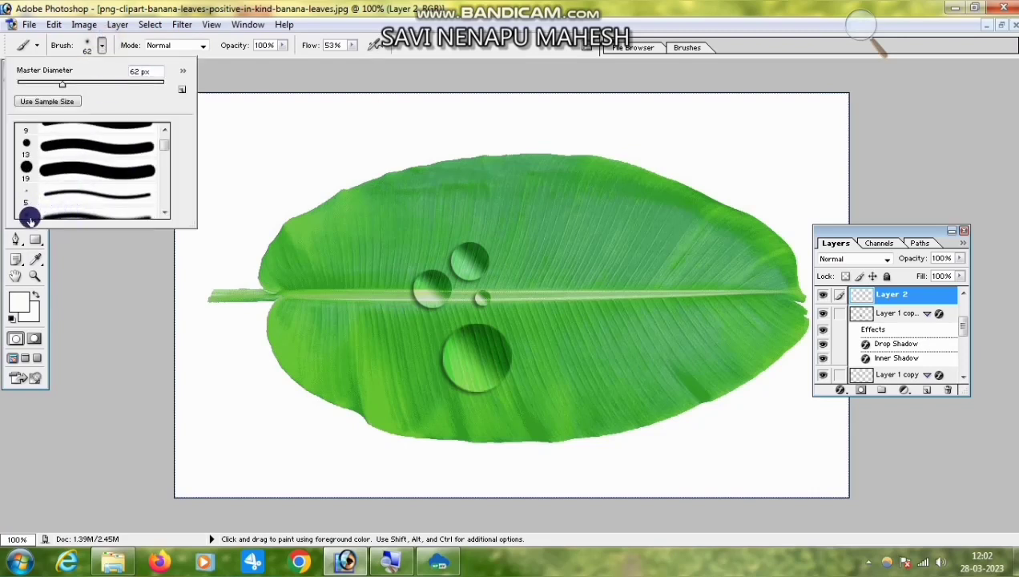
{"action": "left_click", "coordinate": [28, 214]}
{"action": "right_click", "coordinate": [476, 350]}
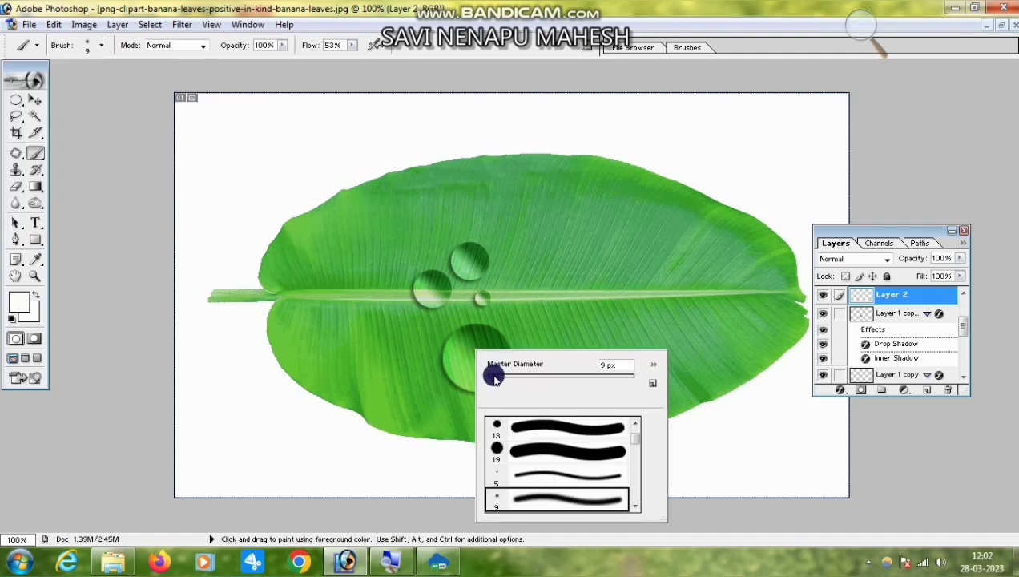
{"action": "left_click_drag", "start_coordinate": [489, 377], "coordinate": [510, 377]}
{"action": "key", "text": "Return"}
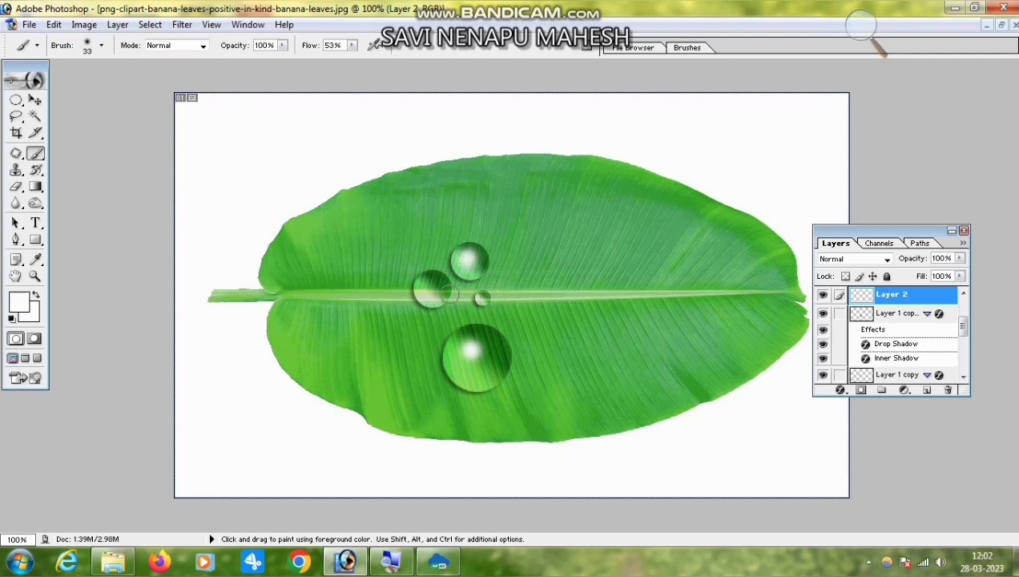
{"action": "left_click", "coordinate": [437, 286]}
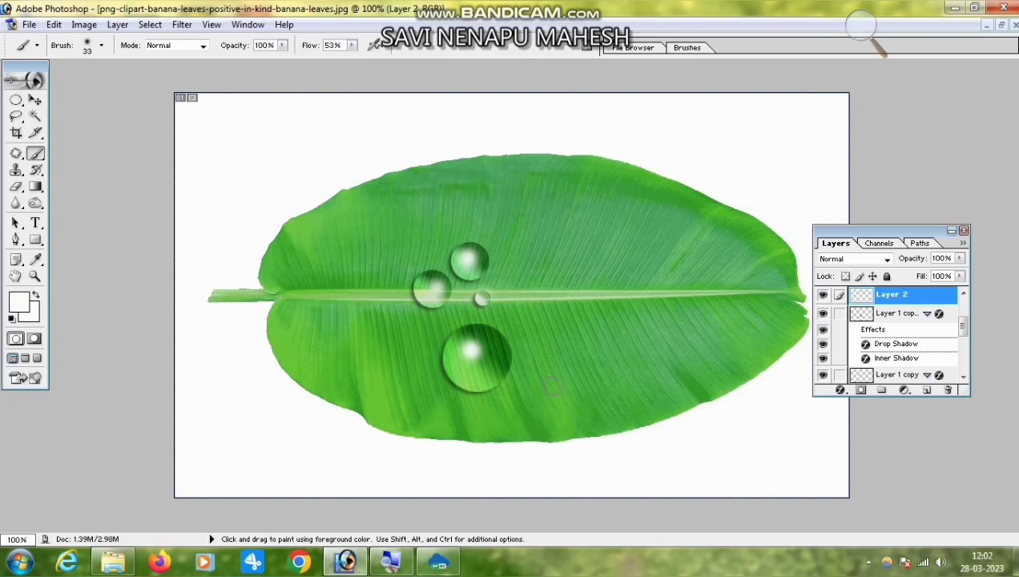
- Zoom out to 50% to examine the whole leaf with its highlighted drops
{"action": "left_click", "coordinate": [36, 275]}
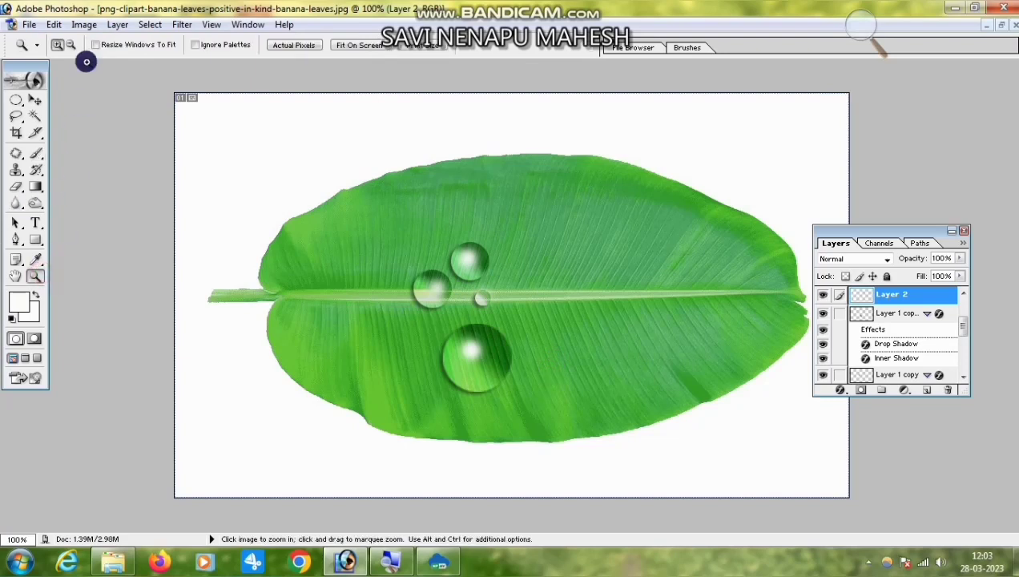
{"action": "left_click", "coordinate": [71, 45]}
{"action": "left_click", "coordinate": [574, 300]}
{"action": "left_click", "coordinate": [573, 301]}
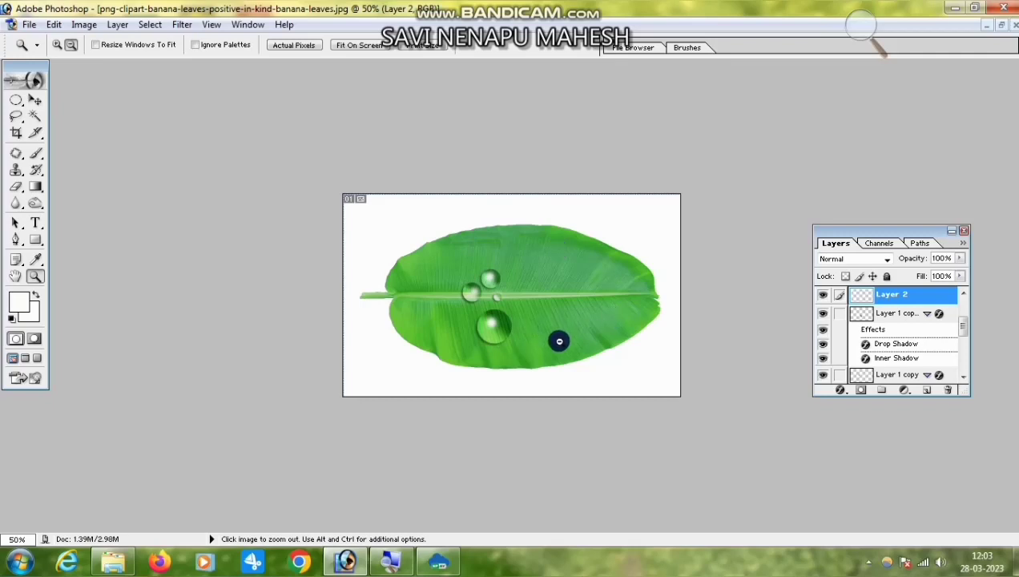
{"action": "left_click", "coordinate": [57, 45]}
- Save the image to the Desktop as a JPEG named UÀºÀ at maximum quality 12 with the Baseline ("Standard") format
{"action": "left_click", "coordinate": [29, 24]}
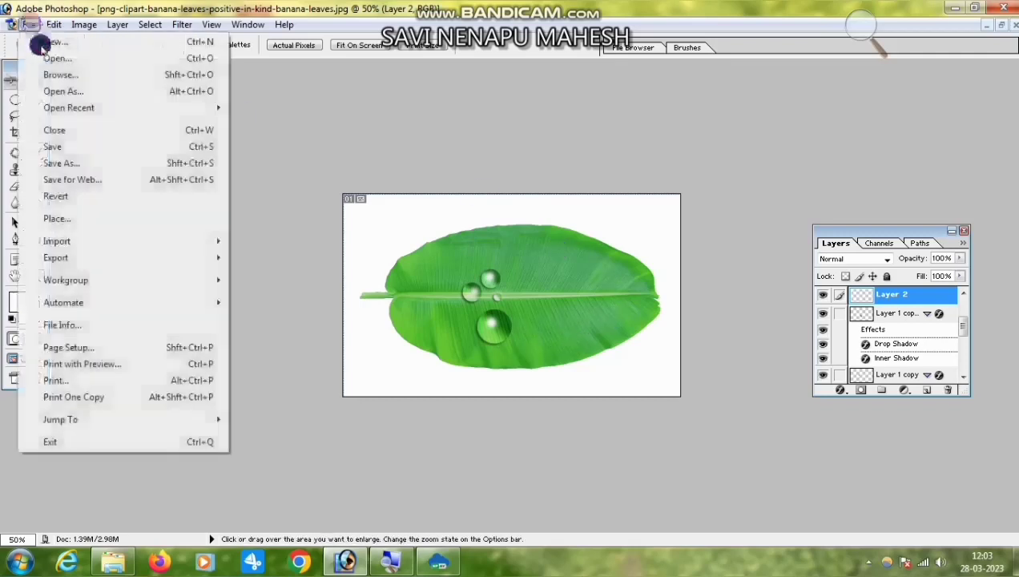
{"action": "left_click", "coordinate": [60, 165]}
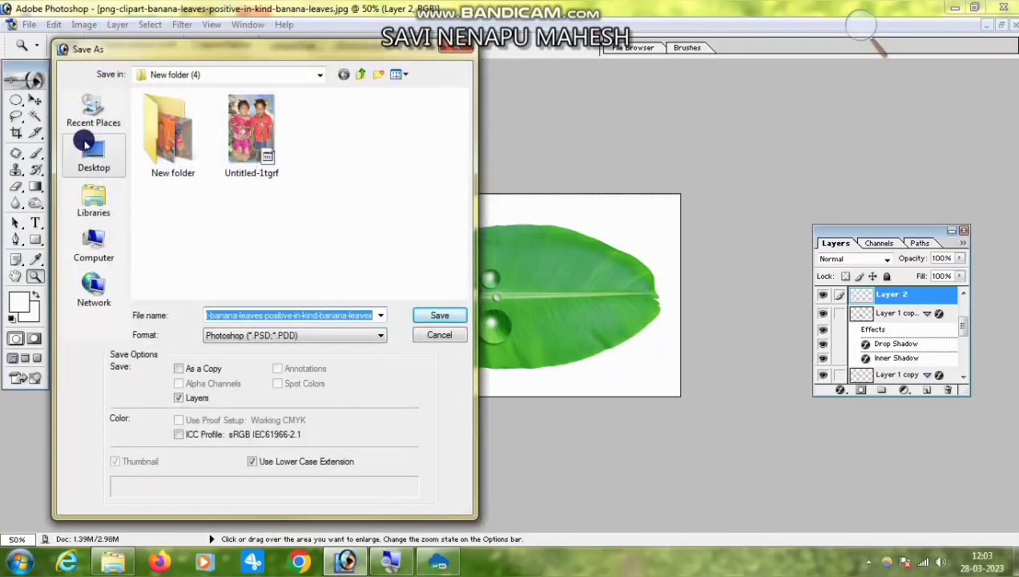
{"action": "left_click", "coordinate": [86, 144]}
{"action": "type", "text": "UÄªÄ"}
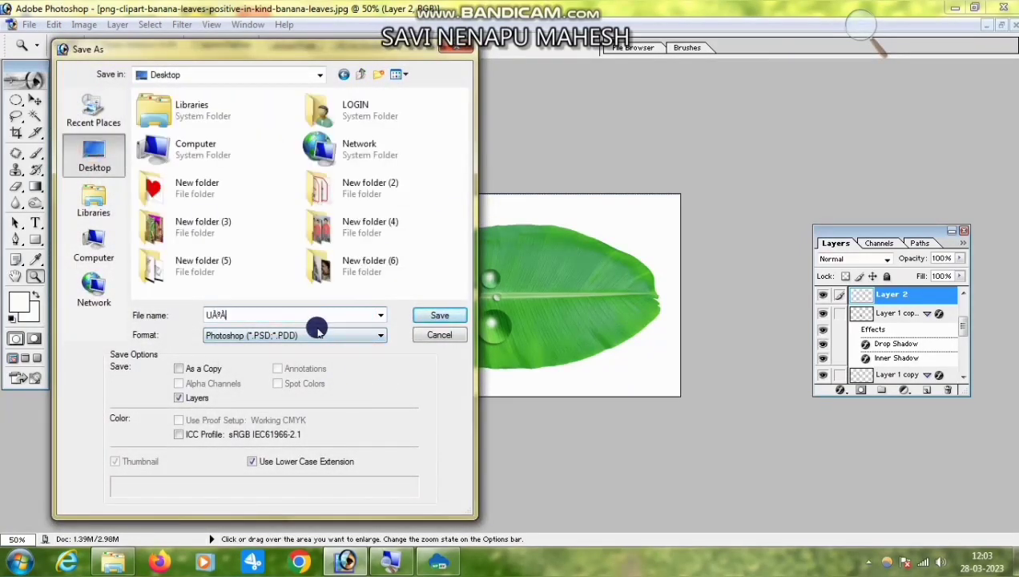
{"action": "left_click", "coordinate": [318, 332]}
{"action": "left_click", "coordinate": [253, 405]}
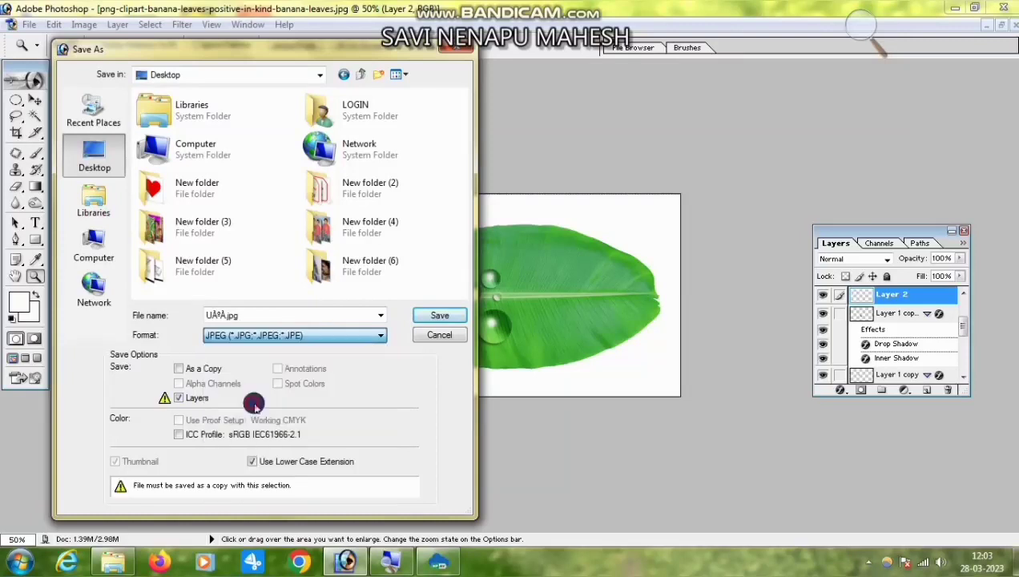
{"action": "left_click", "coordinate": [426, 320]}
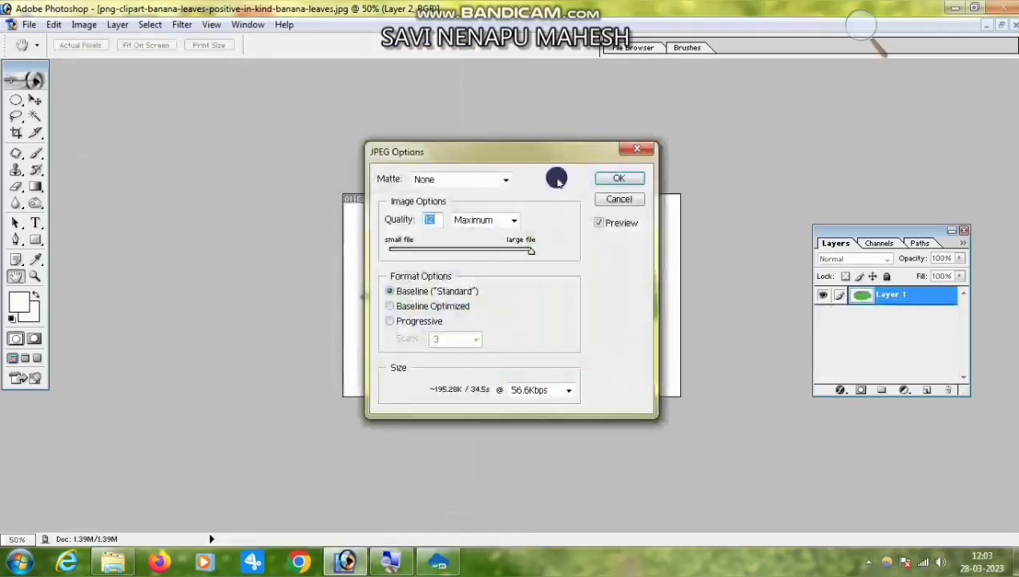
{"action": "left_click", "coordinate": [616, 177]}
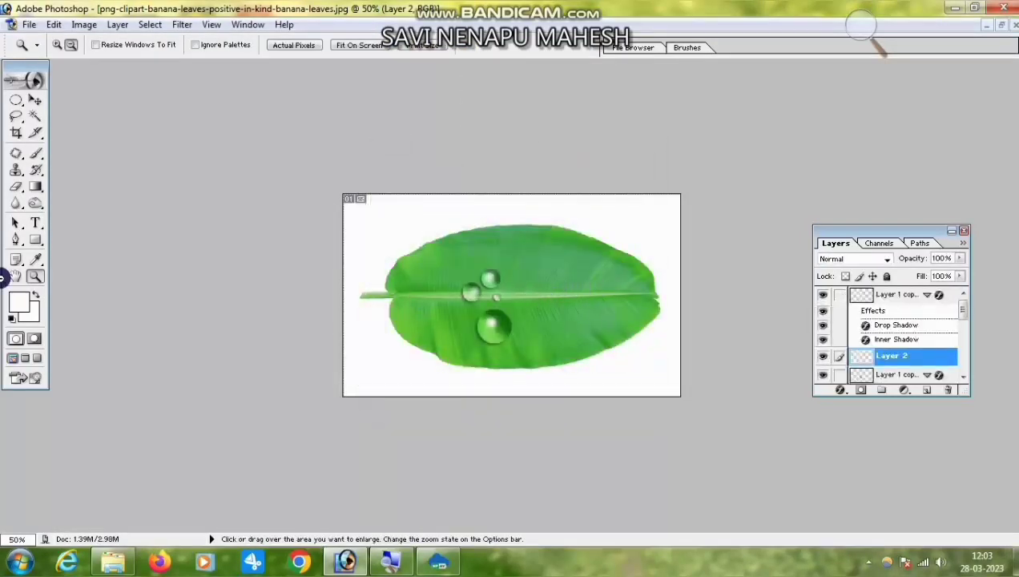
- Zoom in on the leaf to 121% to examine the finished water drops
{"action": "left_click", "coordinate": [57, 45]}
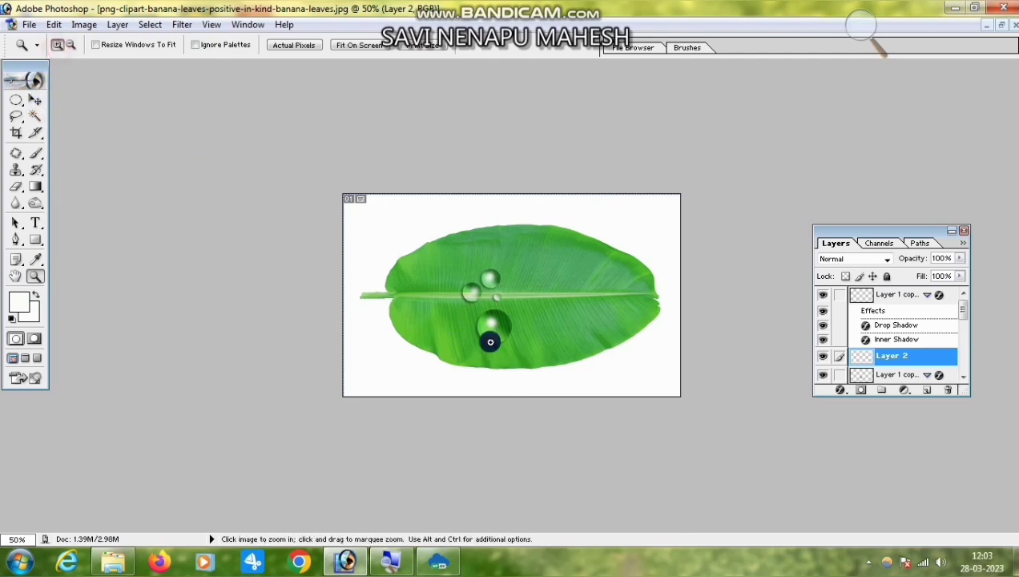
{"action": "left_click", "coordinate": [507, 282]}
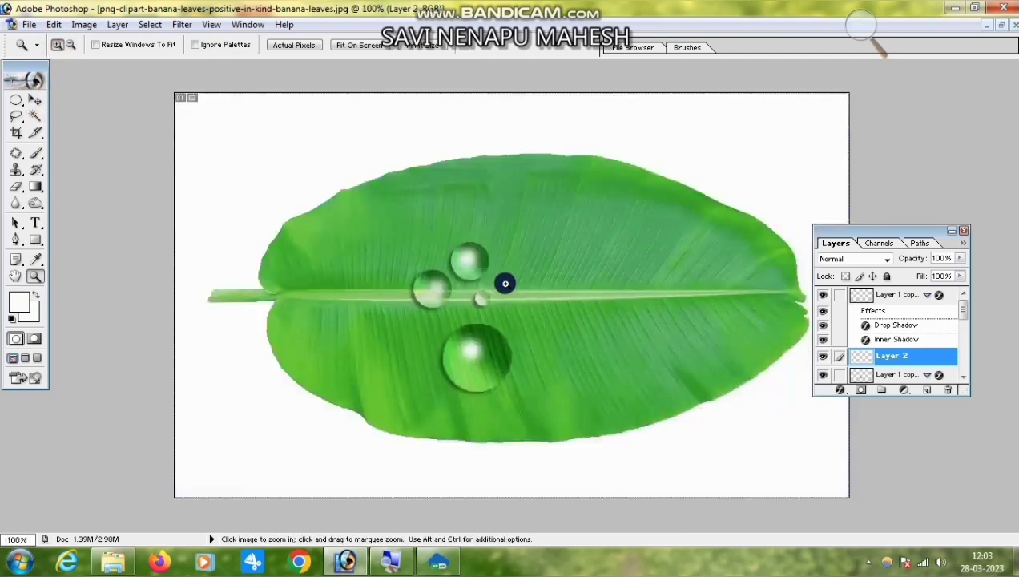
{"action": "left_click", "coordinate": [505, 283]}
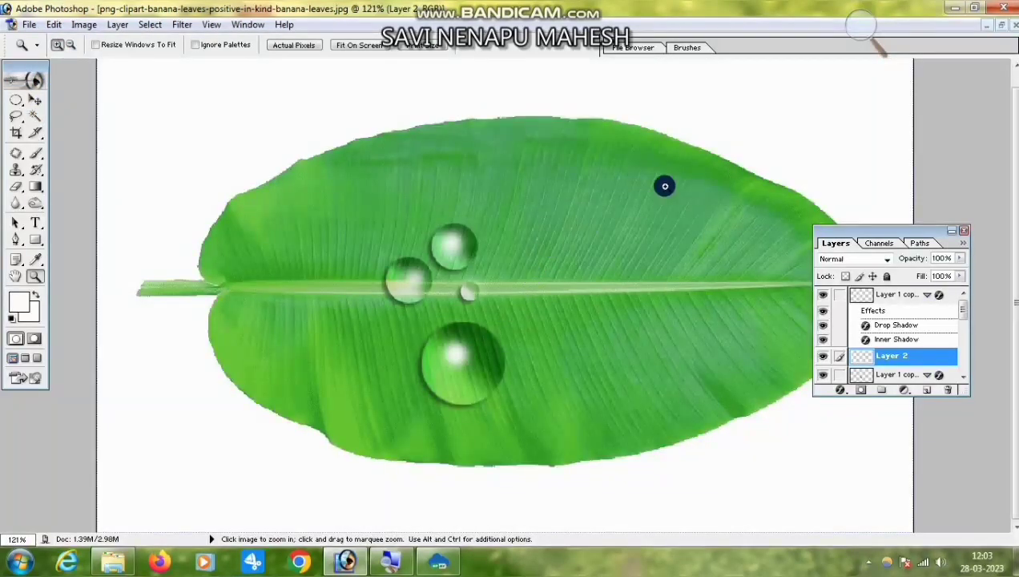